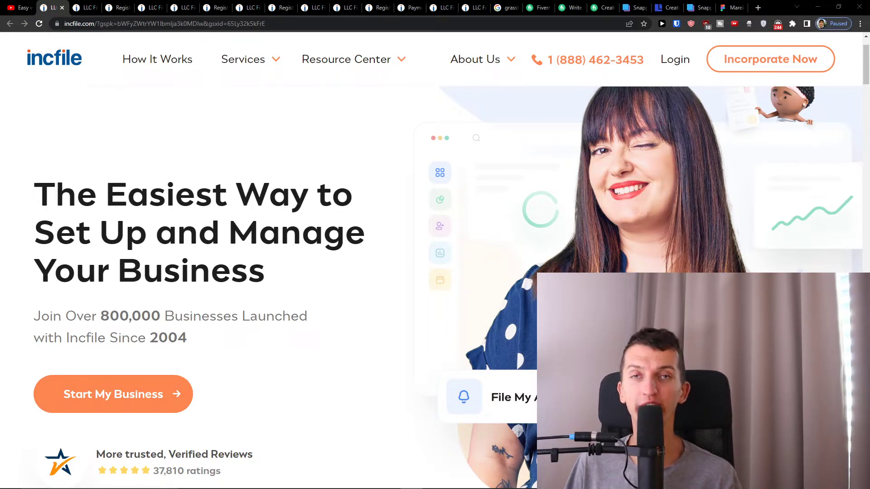
Open the Incfile affiliate link from the YouTube description in a new tab and view it.
left_click(27, 8)
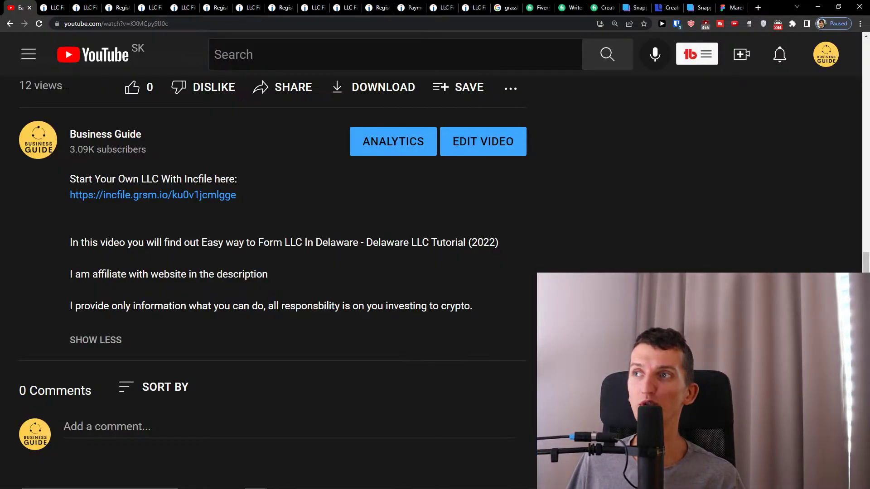
middle_click(116, 196)
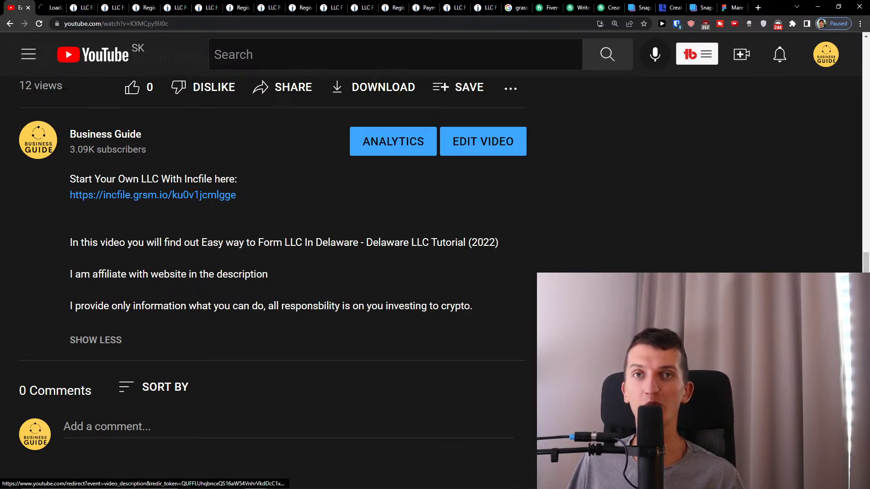
left_click(61, 5)
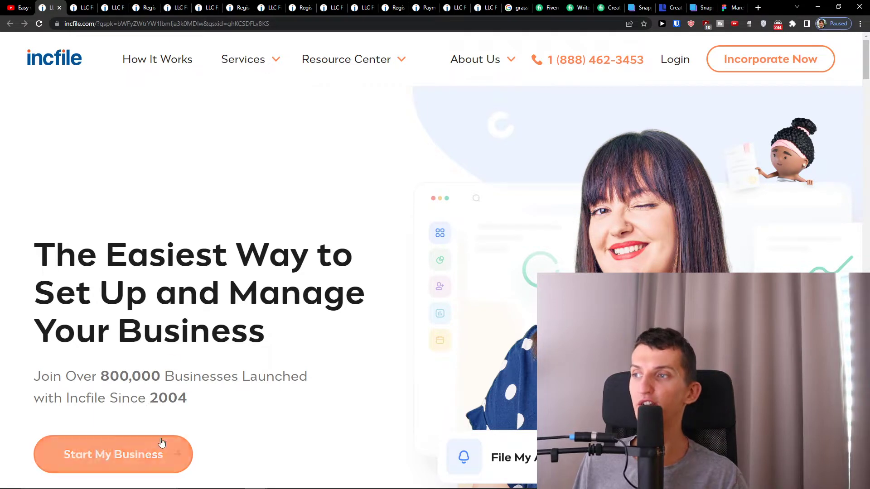
Start a business order with LLC as entity type and Montana as state of formation.
left_click(170, 453)
scroll(353, 181, "down", 3)
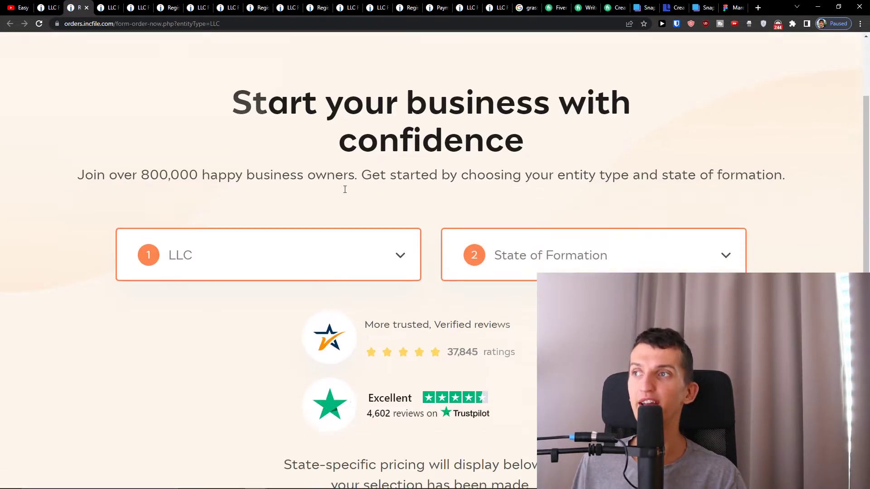
left_click(314, 213)
left_click(208, 270)
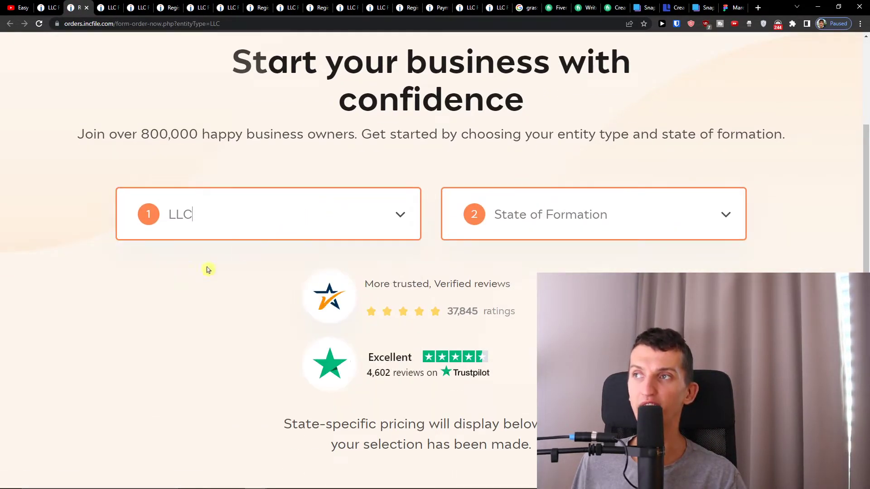
left_click(520, 206)
scroll(521, 325, "down", 20)
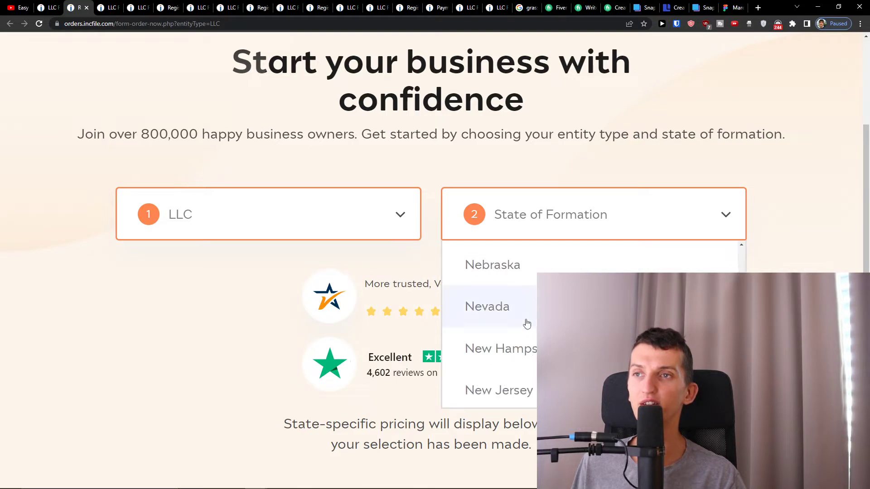
scroll(530, 320, "up", 3)
left_click(526, 343)
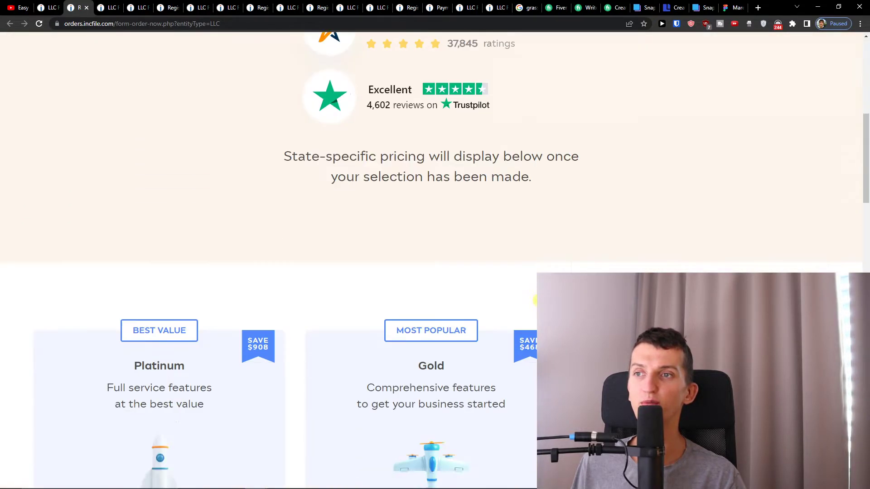
scroll(435, 261, "down", 1)
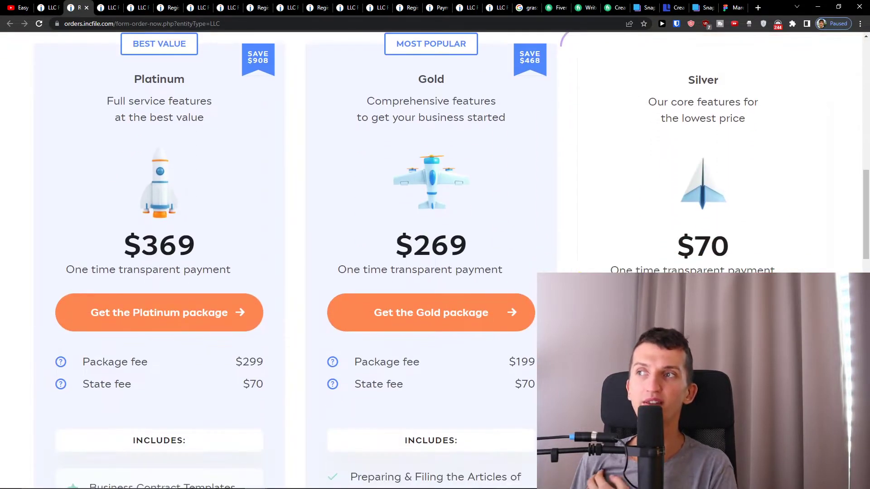
scroll(435, 261, "down", 1)
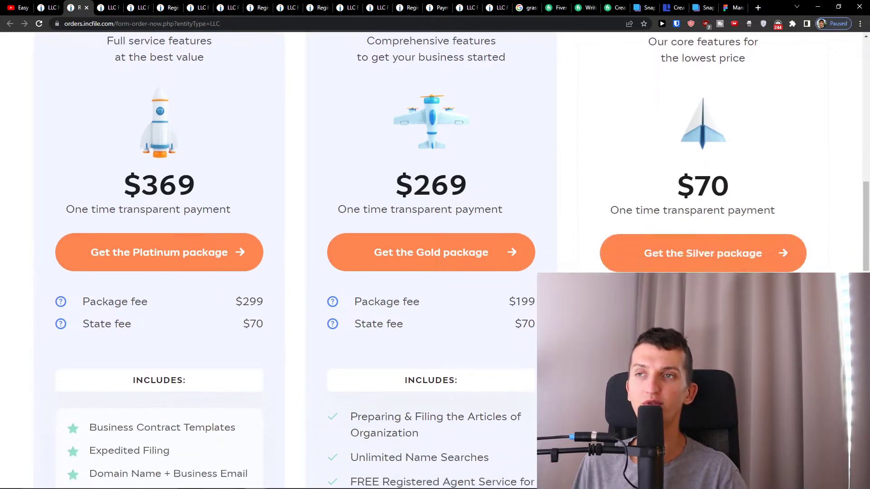
scroll(434, 261, "up", 1)
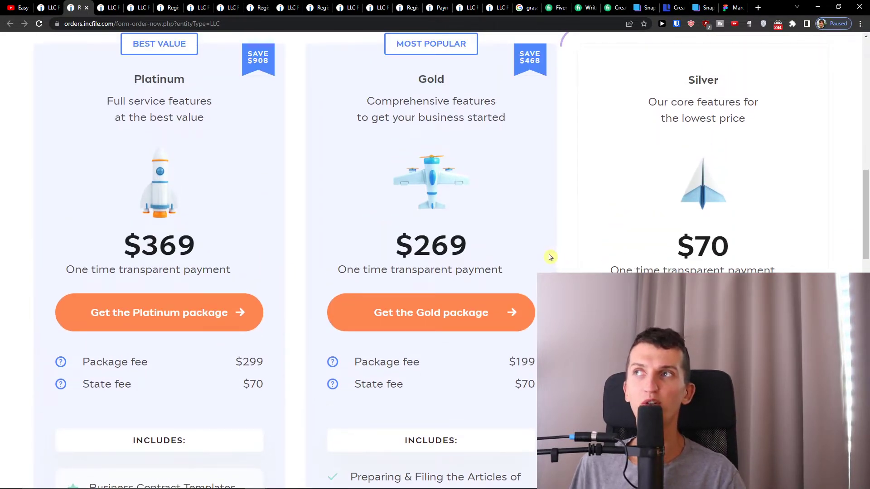
scroll(550, 256, "down", 4)
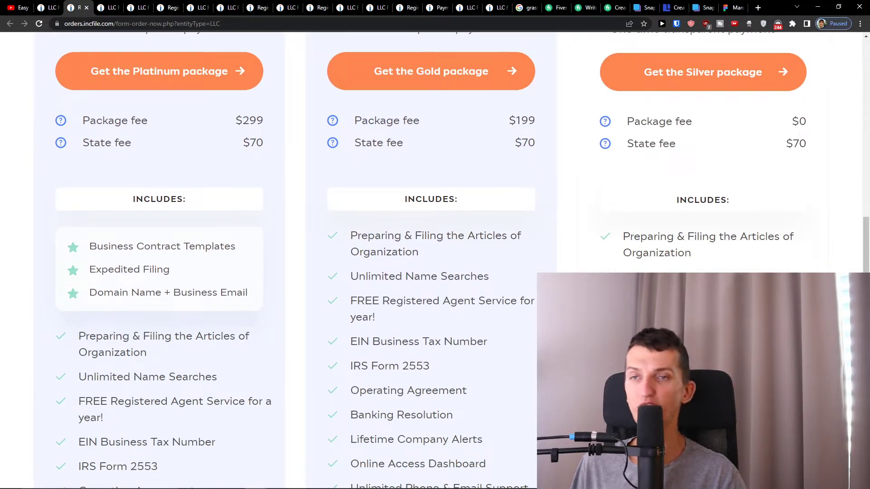
scroll(623, 181, "down", 2)
left_click_drag(623, 181, 645, 198)
triple_click(644, 162)
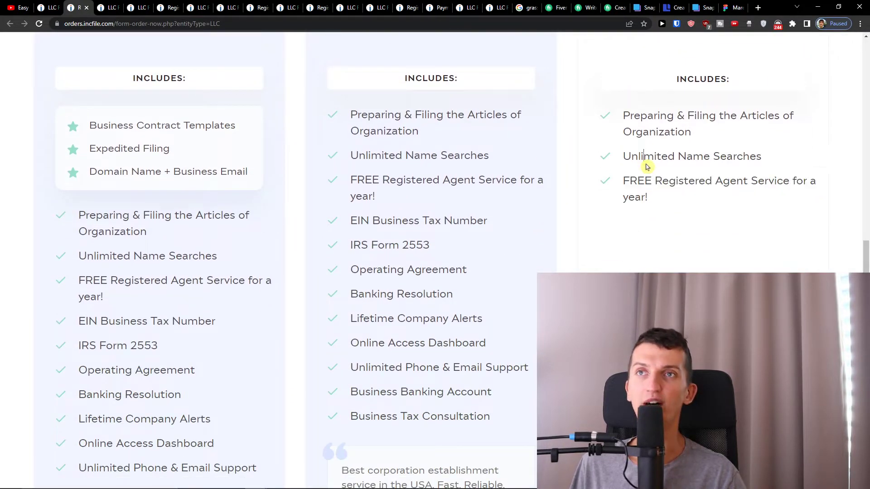
double_click(641, 126)
triple_click(641, 126)
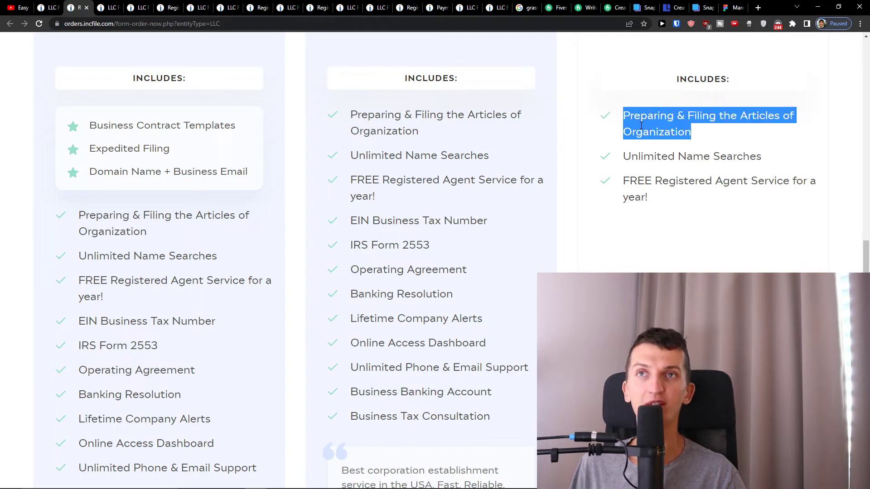
scroll(453, 226, "up", 5)
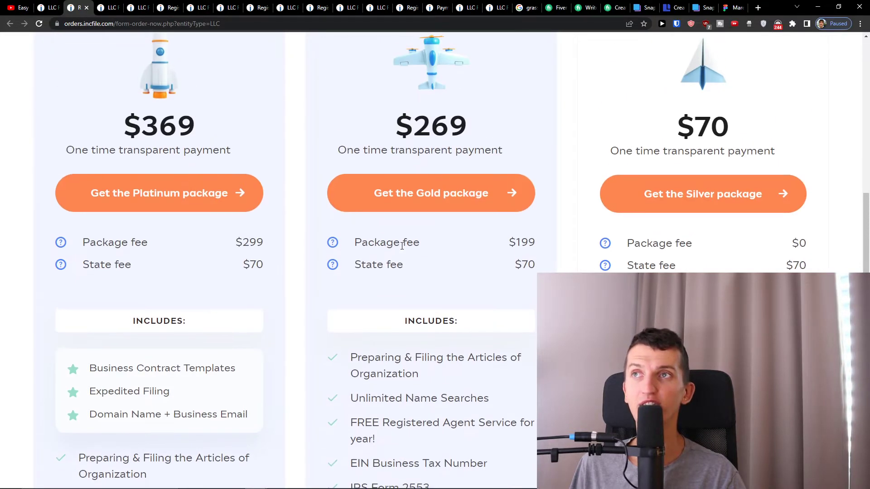
scroll(390, 308, "down", 4)
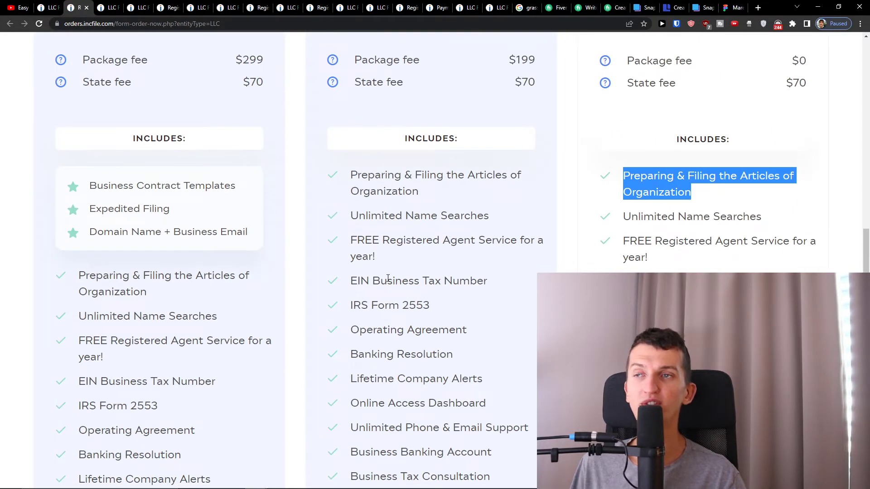
scroll(388, 278, "down", 2)
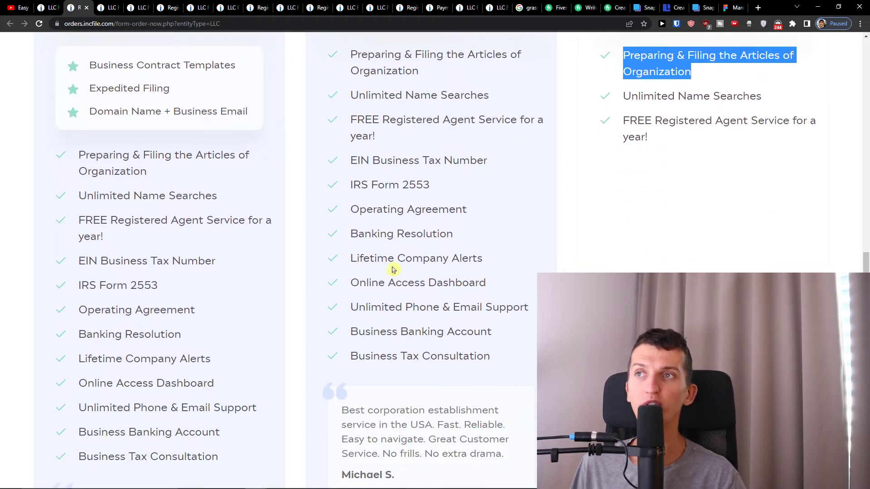
triple_click(388, 356)
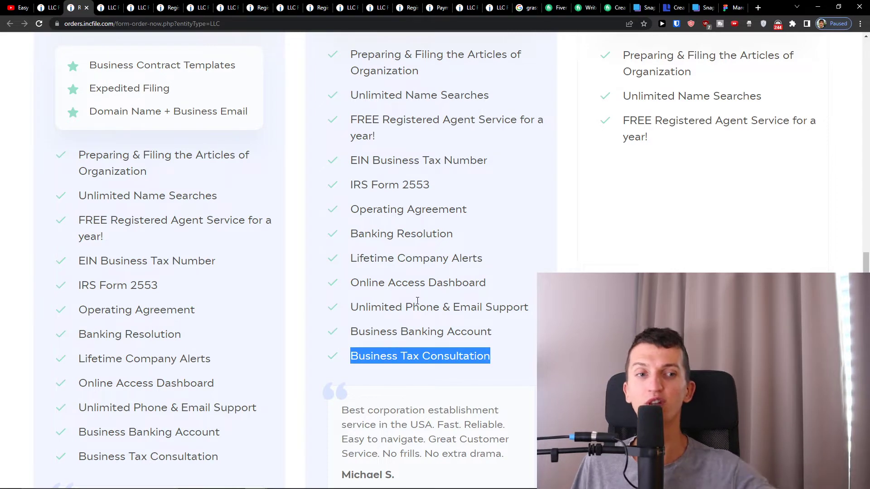
triple_click(409, 331)
scroll(410, 329, "up", 5)
scroll(410, 327, "up", 2)
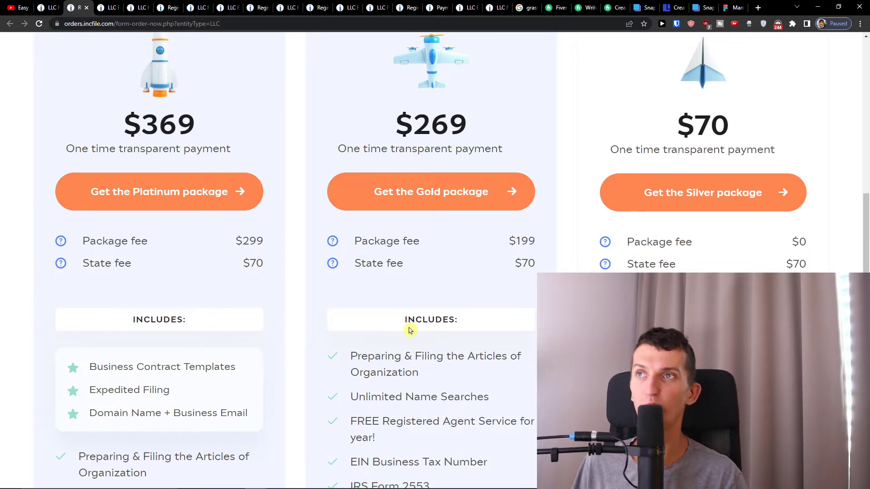
scroll(152, 384, "down", 1)
triple_click(92, 334)
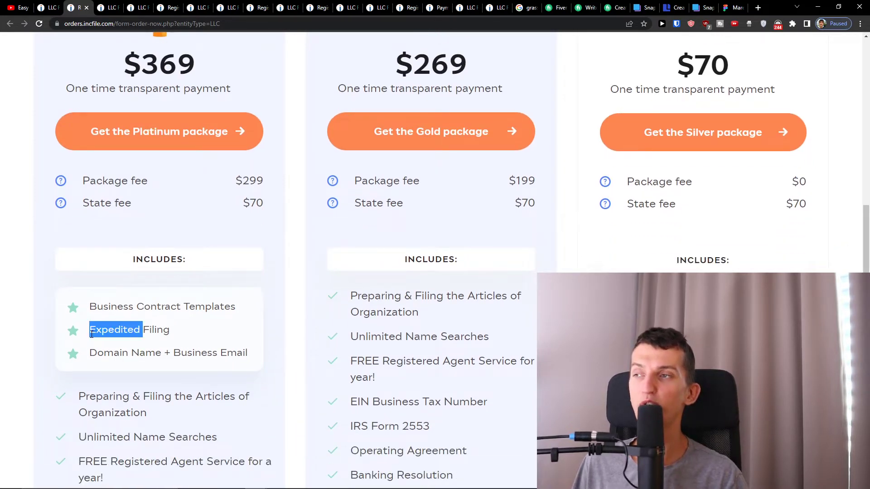
scroll(92, 335, "up", 1)
scroll(93, 338, "down", 1)
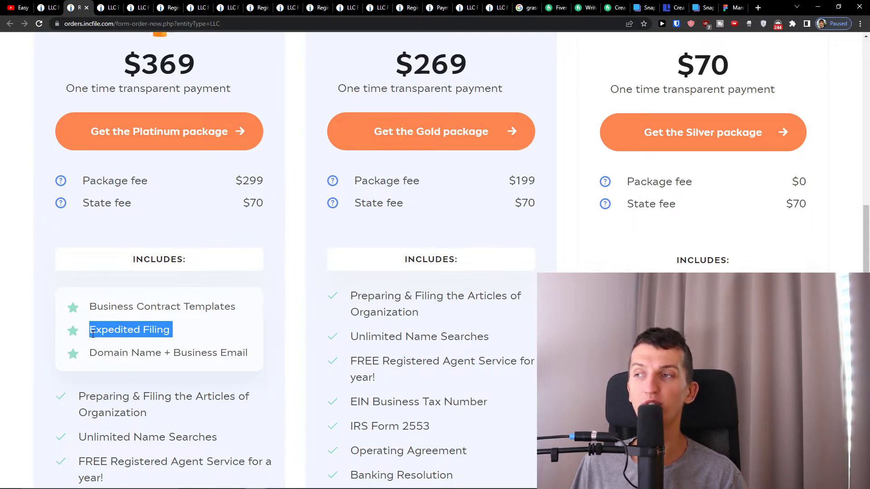
triple_click(100, 311)
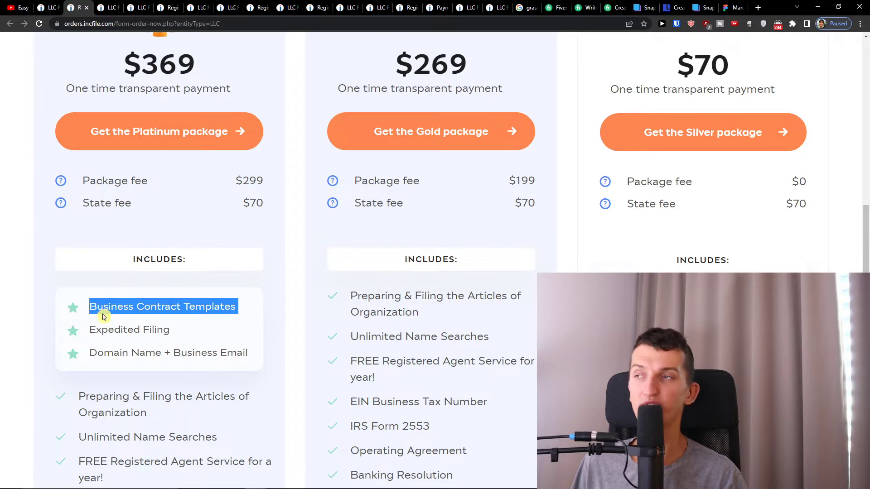
triple_click(104, 311)
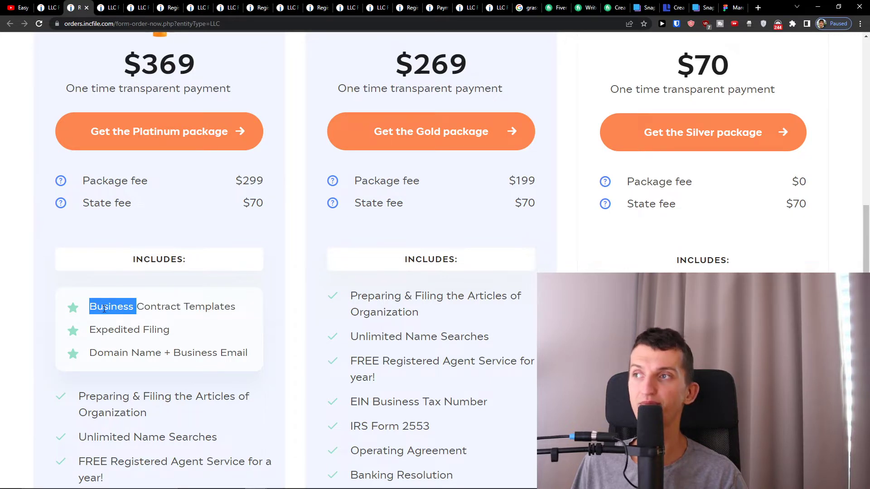
triple_click(123, 357)
scroll(137, 329, "up", 5)
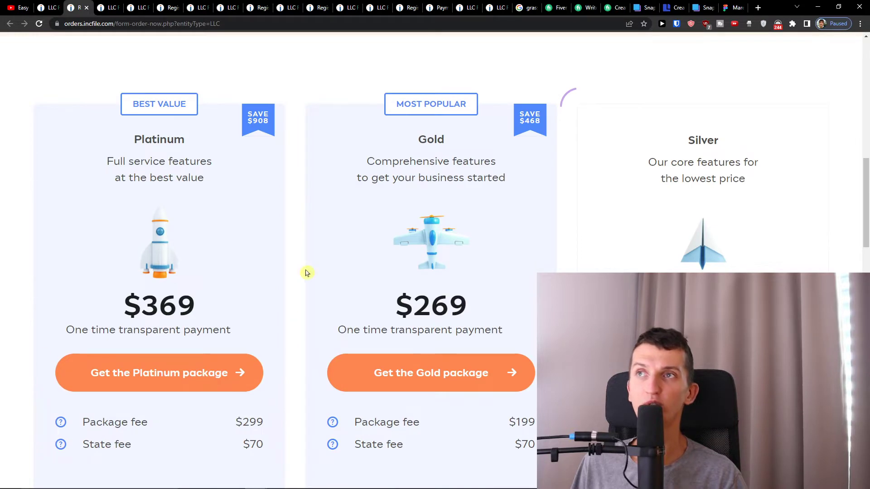
scroll(306, 271, "down", 2)
scroll(309, 268, "up", 2)
scroll(309, 267, "up", 1)
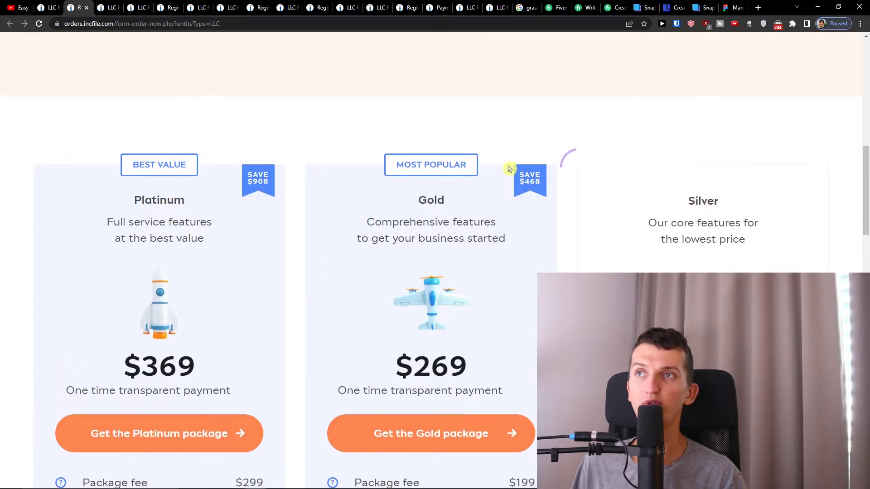
scroll(431, 193, "down", 2)
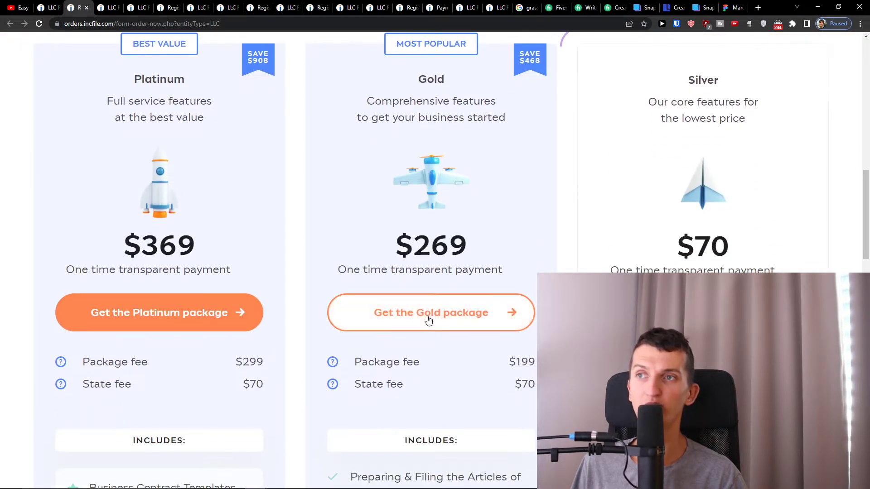
Choose the Gold package and enter the contact's first and last name.
left_click(428, 320)
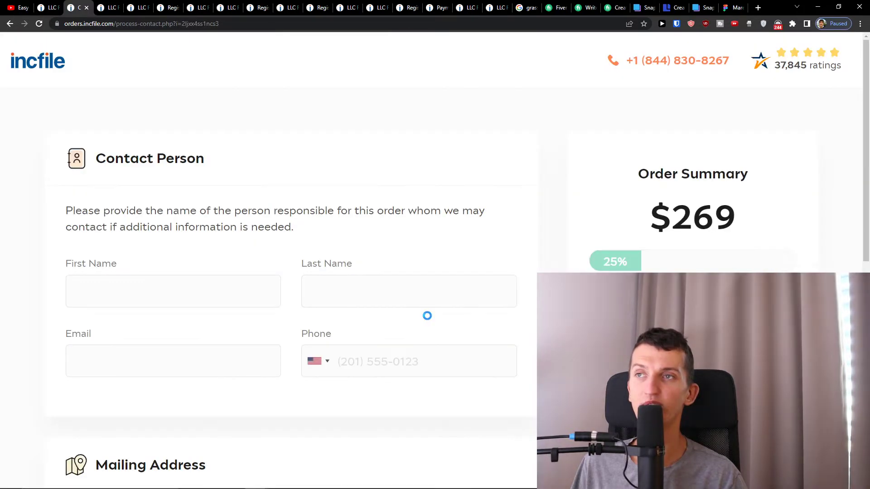
left_click(80, 292)
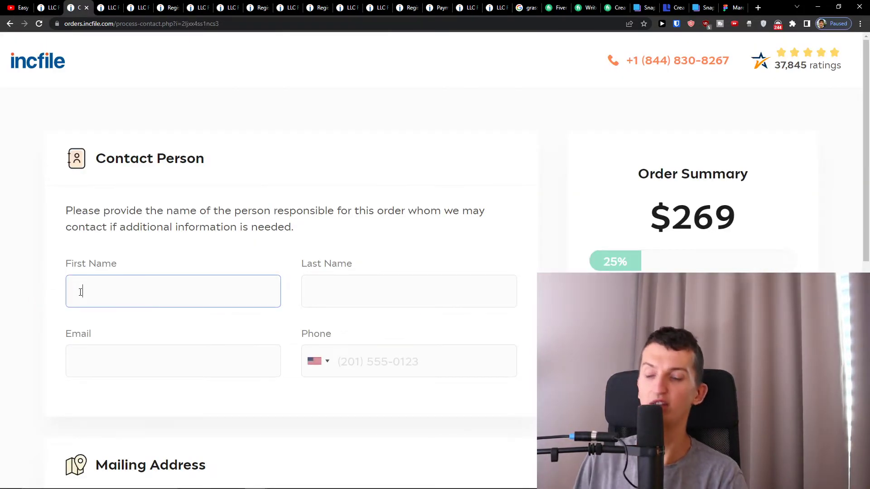
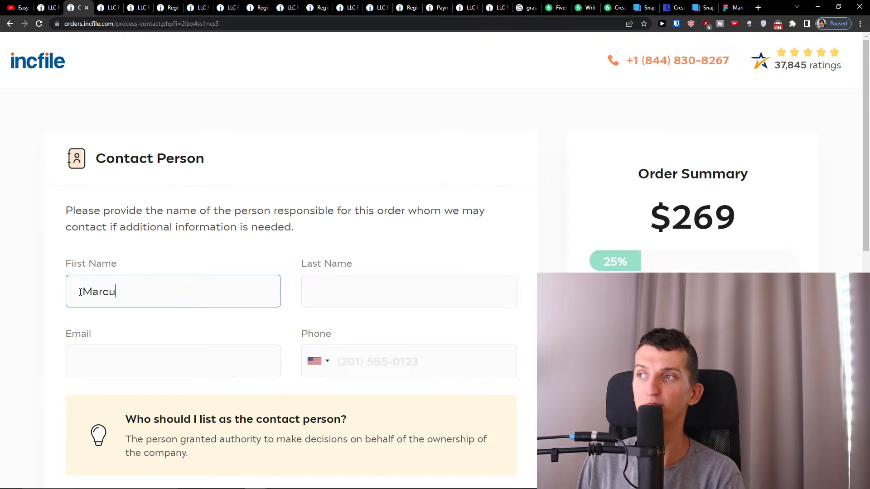
key("Tab")
key("Tab")
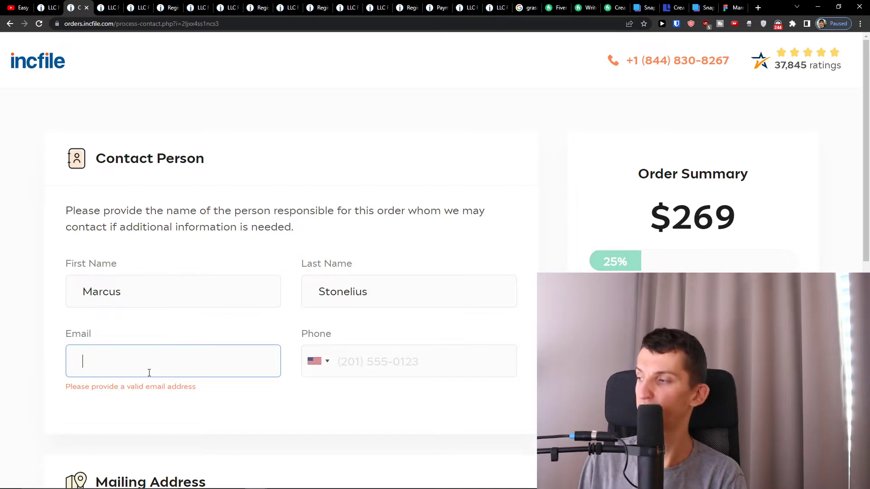
Enter the contact's e-mail address and paste in their phone number.
type("ni")
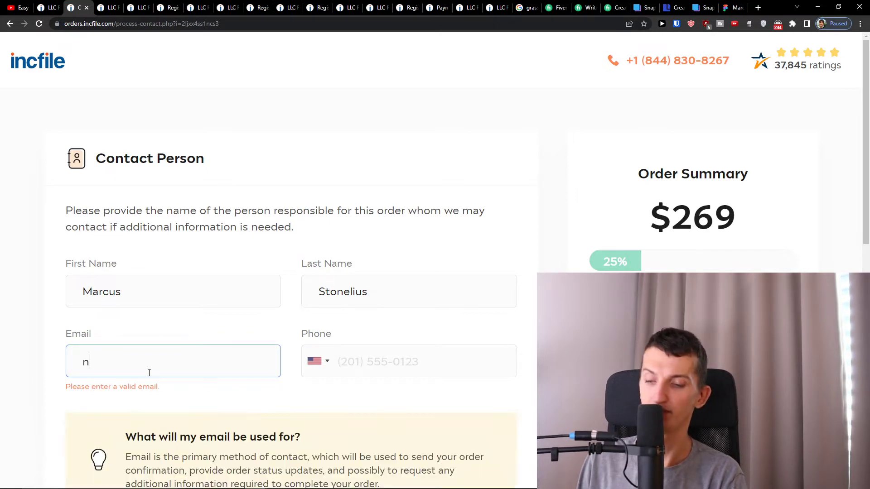
key("BackSpace")
key("BackSpace")
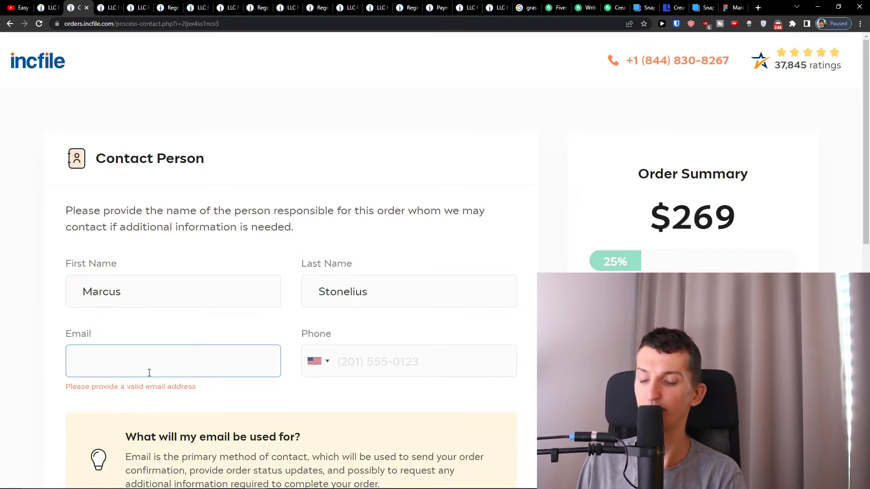
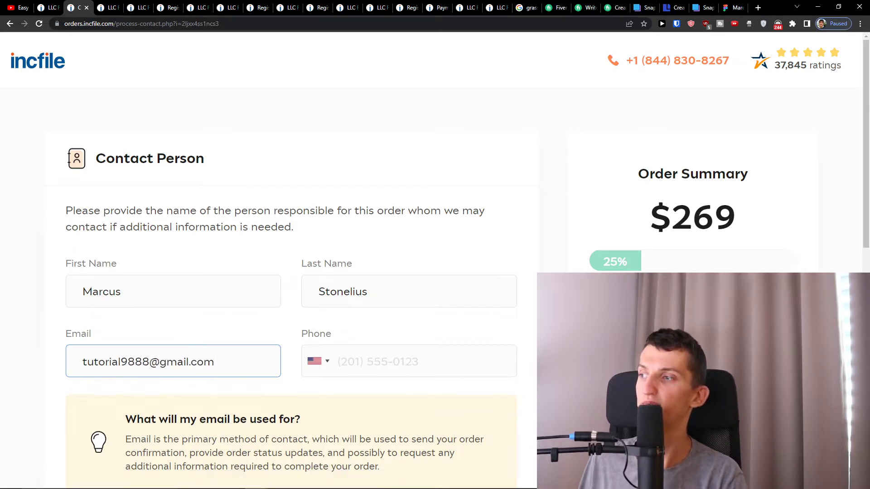
key("Tab")
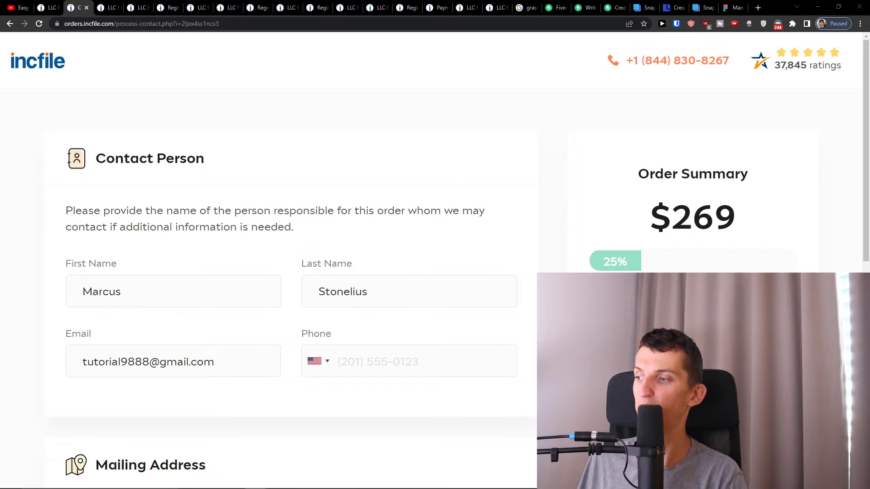
left_click(427, 359)
scroll(428, 360, "down", 4)
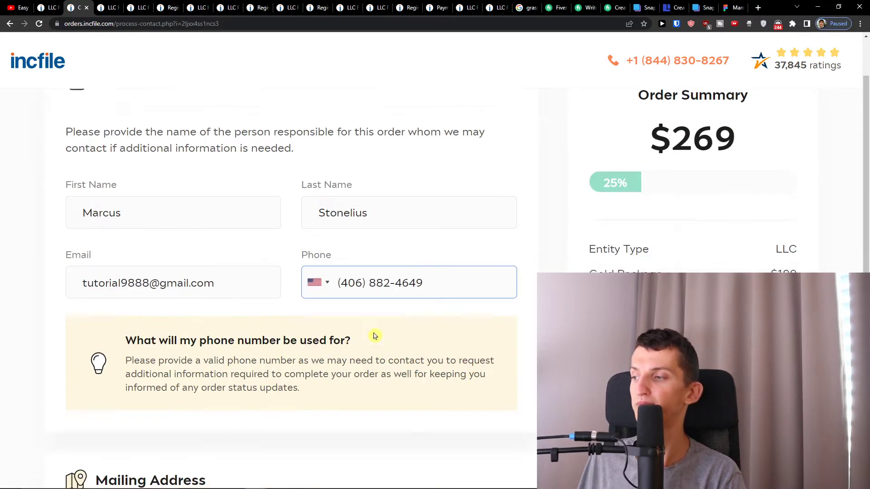
key("alt+Tab")
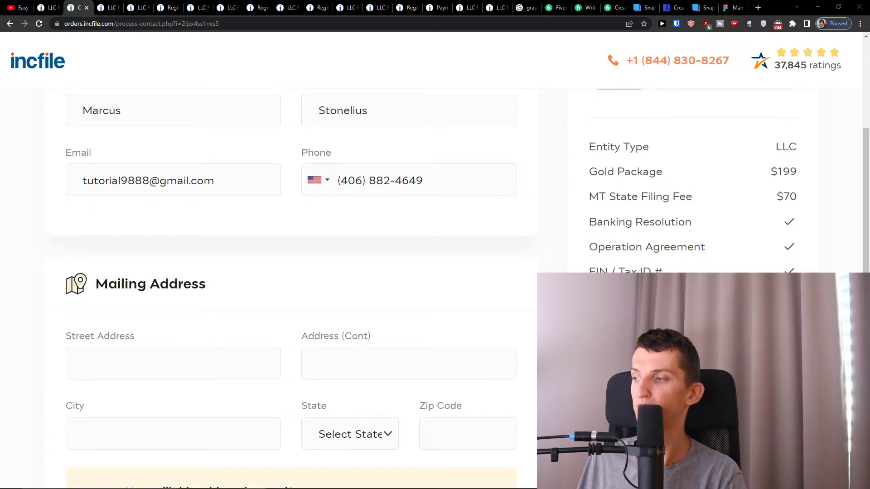
Enter the mailing address: pasted street, city Great Falls, state Montana, zip 59405.
left_click(246, 355)
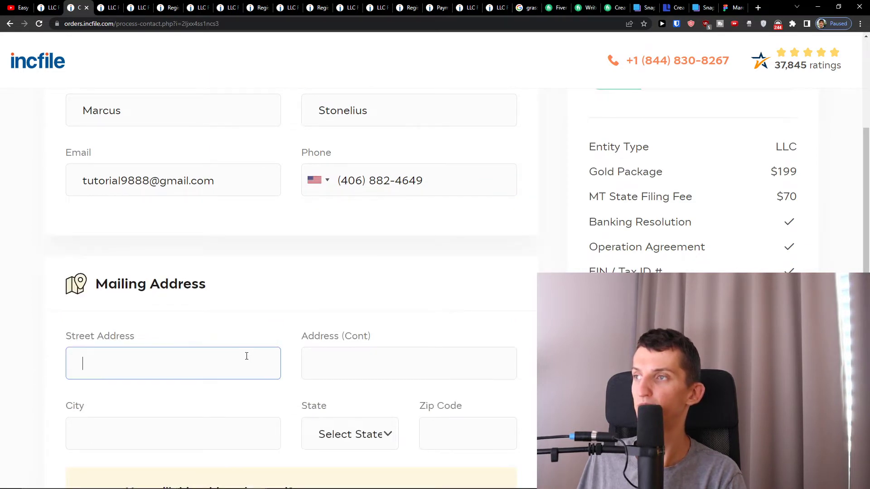
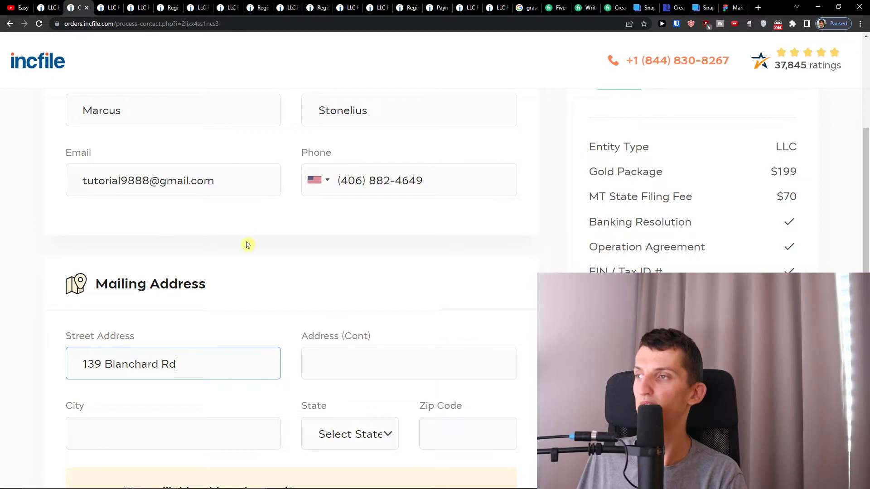
left_click(159, 436)
type("G")
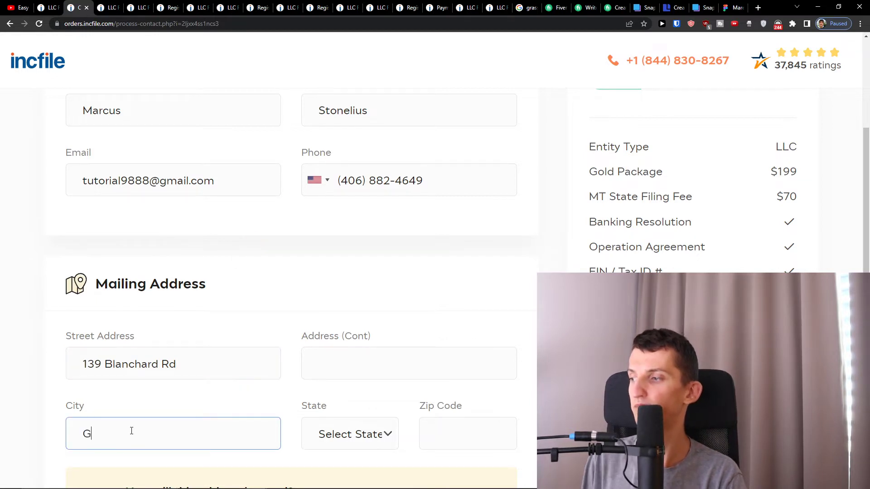
type("reat Falls")
key("Tab")
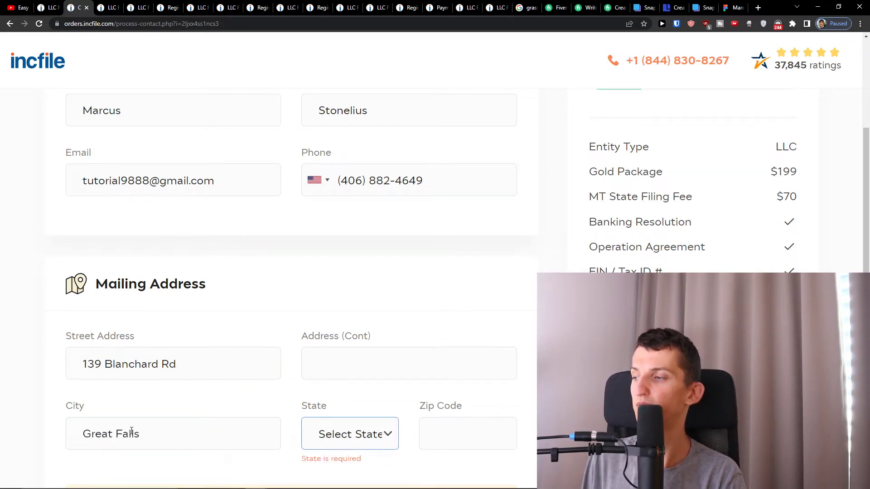
left_click(330, 430)
key("n")
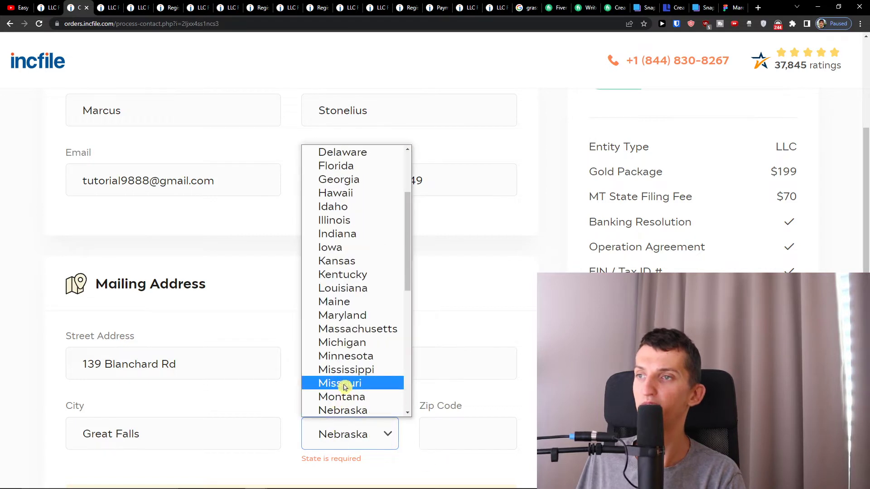
left_click(341, 398)
left_click(433, 426)
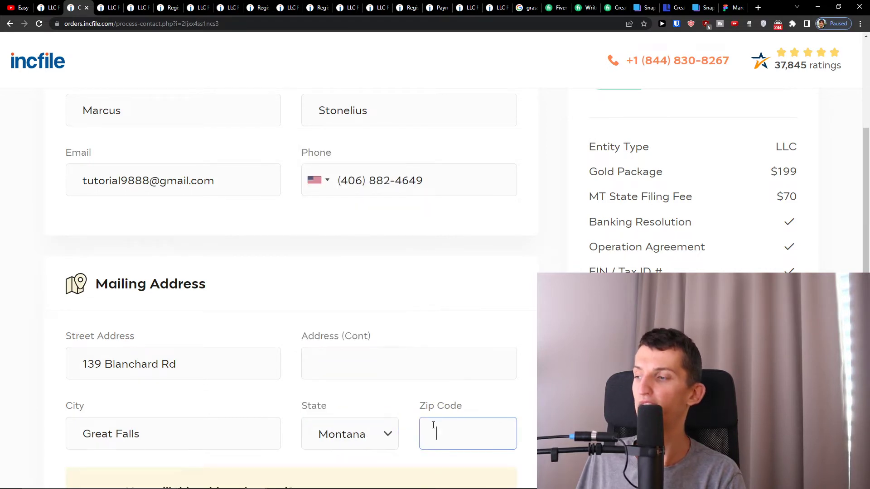
type("59405")
left_click(395, 356)
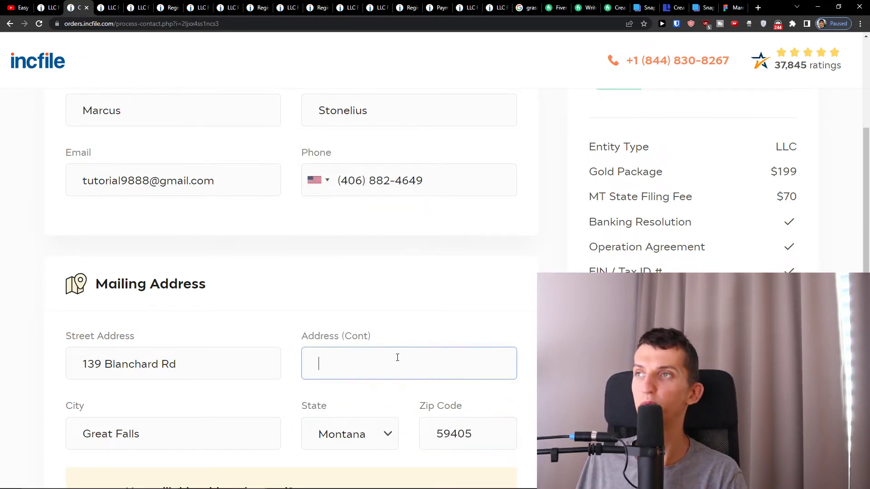
scroll(397, 357, "up", 3)
scroll(400, 359, "down", 8)
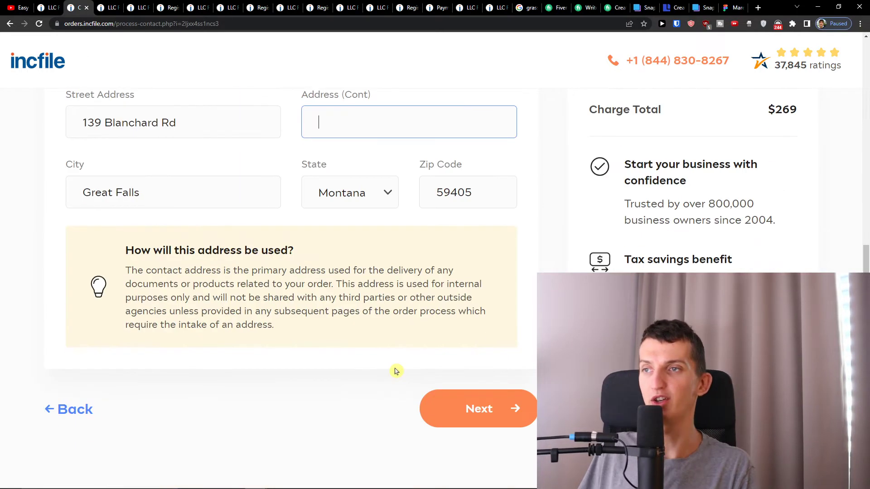
Submit the contact details, pick the $0 3-week filing time over the $70 1-day option, and continue.
left_click(444, 393)
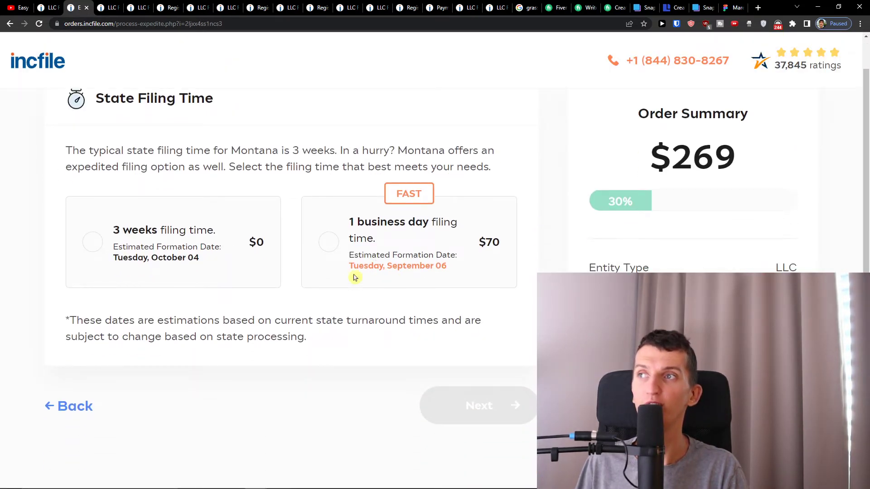
left_click(362, 242)
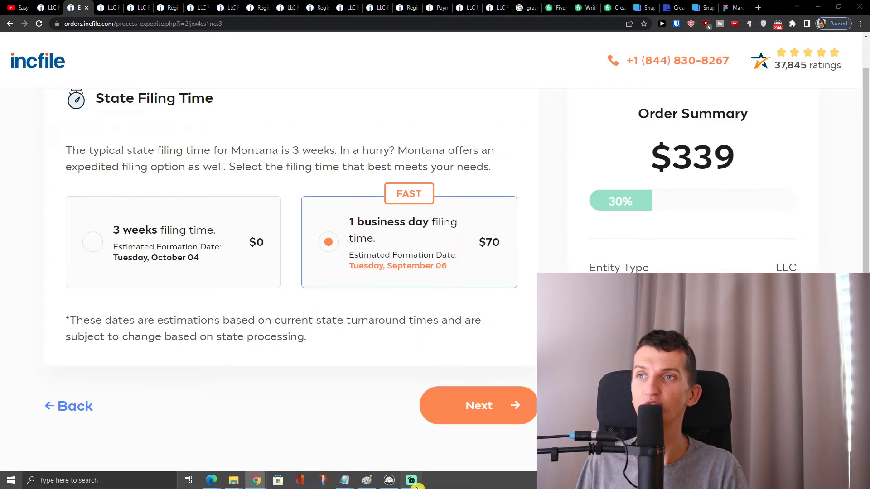
left_click(166, 261)
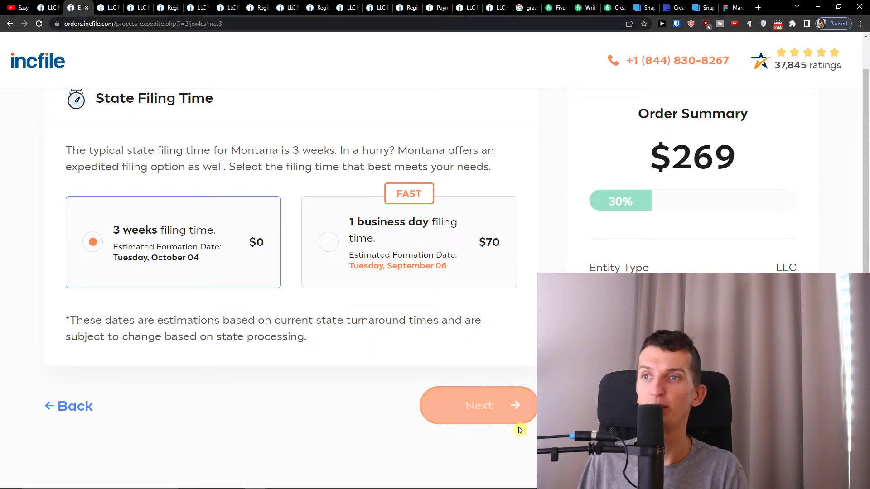
left_click(505, 422)
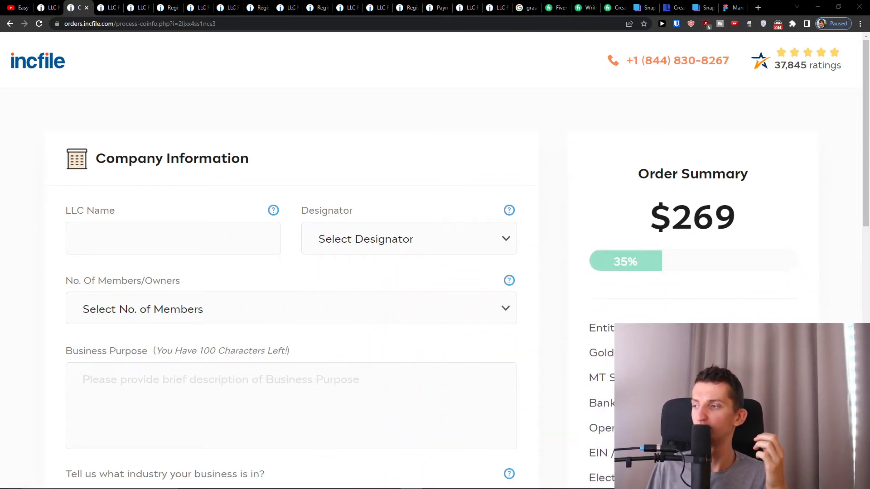
Name the company 'Sun' with the LLC designator and set 1 member.
left_click(217, 225)
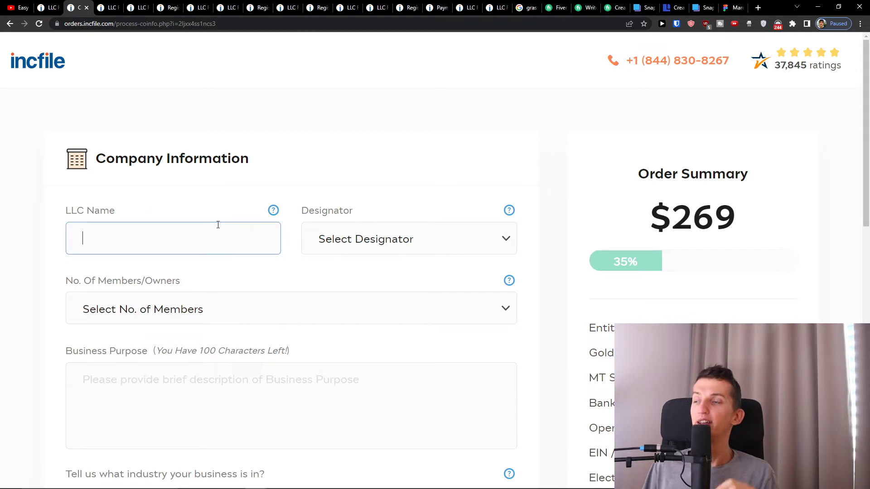
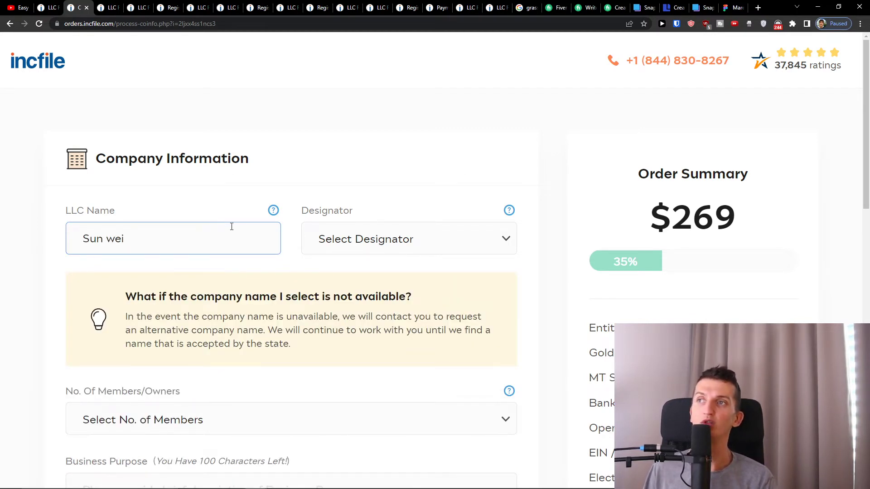
left_click(327, 246)
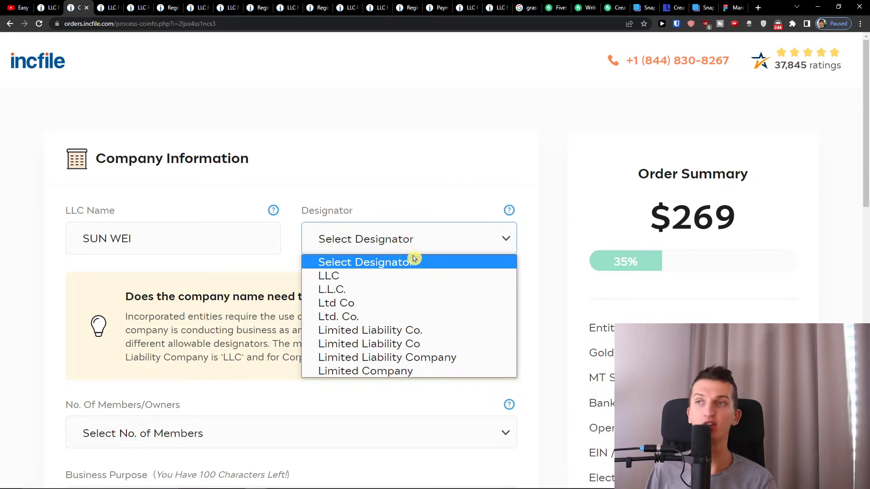
left_click(384, 277)
scroll(247, 305, "down", 2)
scroll(287, 266, "up", 1)
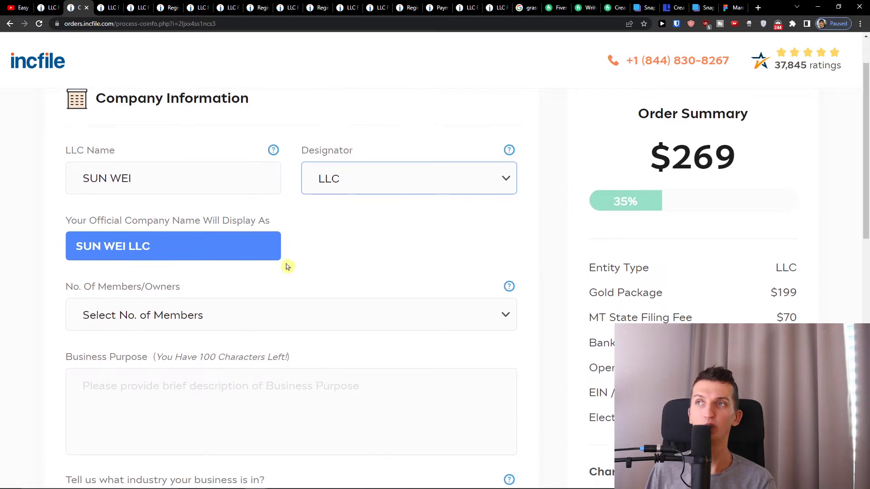
left_click(142, 314)
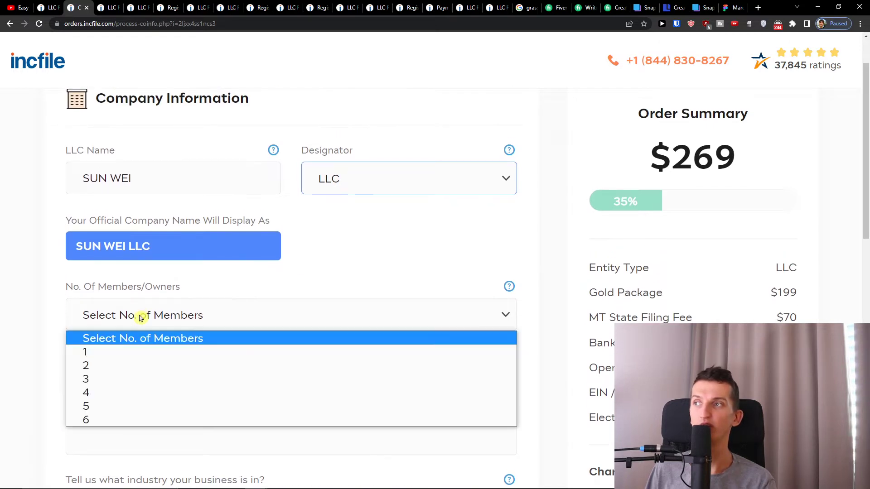
left_click(112, 319)
left_click(109, 352)
Enter 'marketing services' as the business purpose.
scroll(167, 352, "down", 3)
left_click(160, 316)
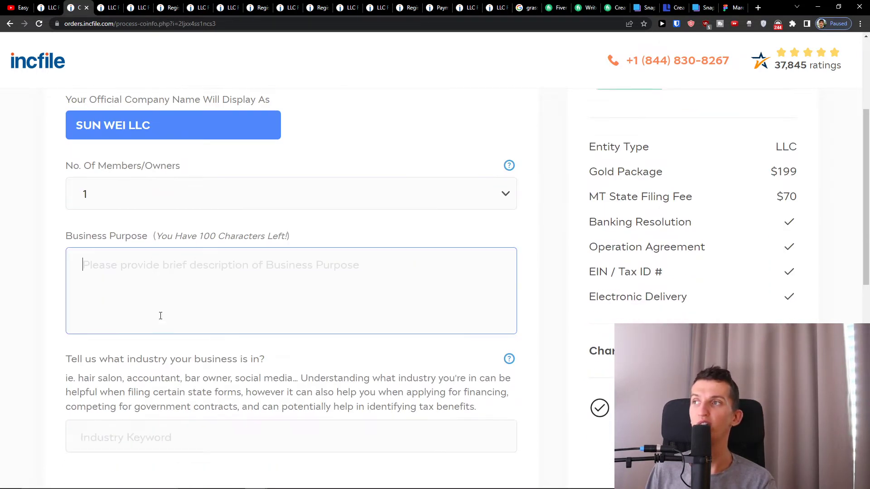
scroll(140, 267, "up", 1)
left_click(139, 268)
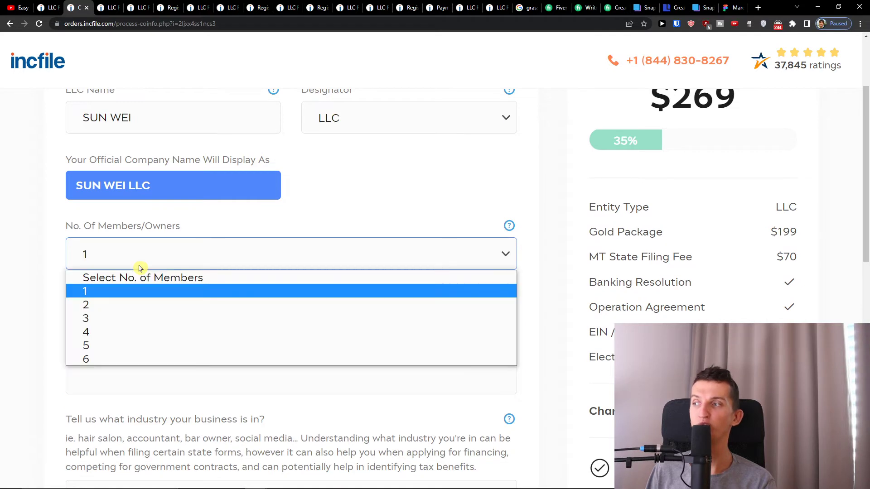
left_click(140, 269)
left_click(133, 325)
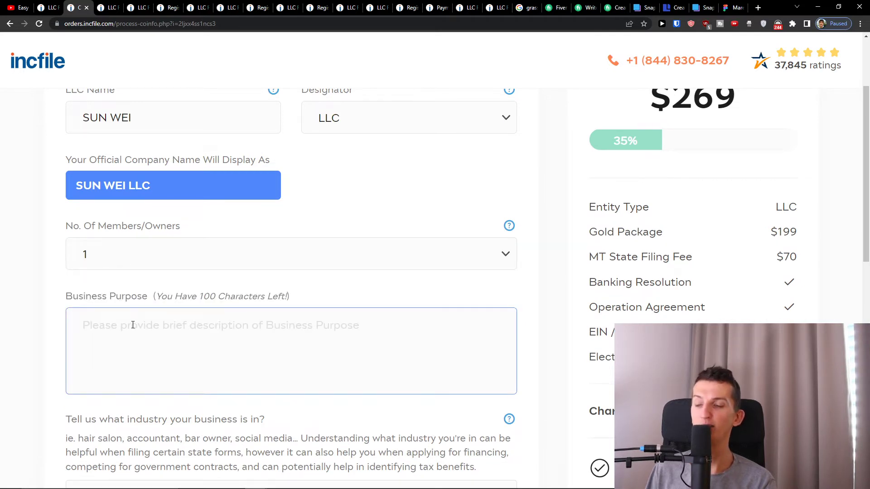
type("ma")
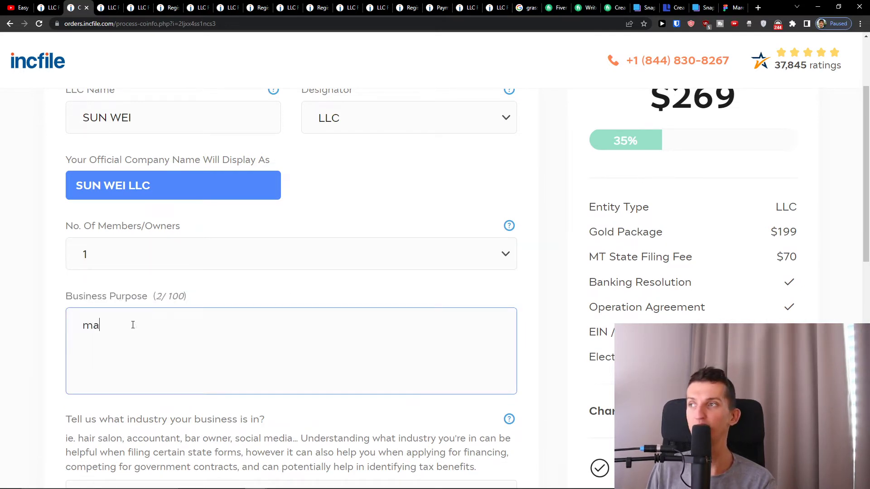
type("rketing service for small busines")
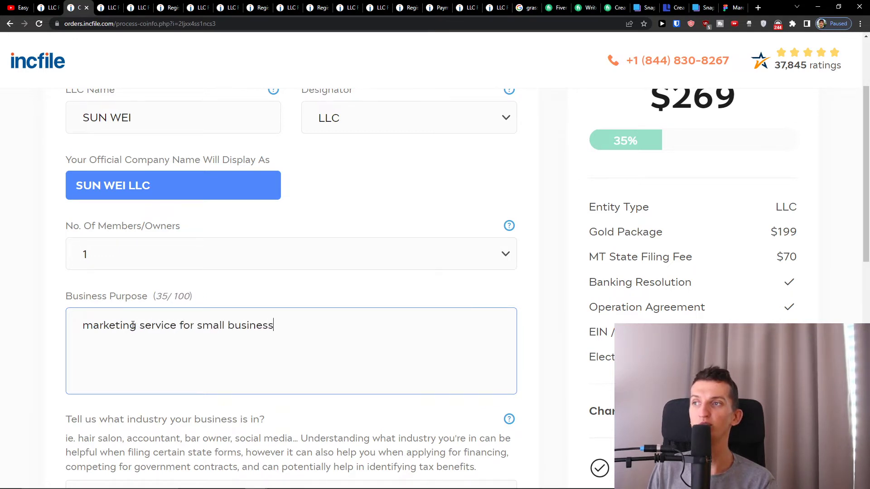
type("s")
Set industry to 541613 - Marketing consulting services, reuse the saved address, and submit.
scroll(133, 325, "down", 4)
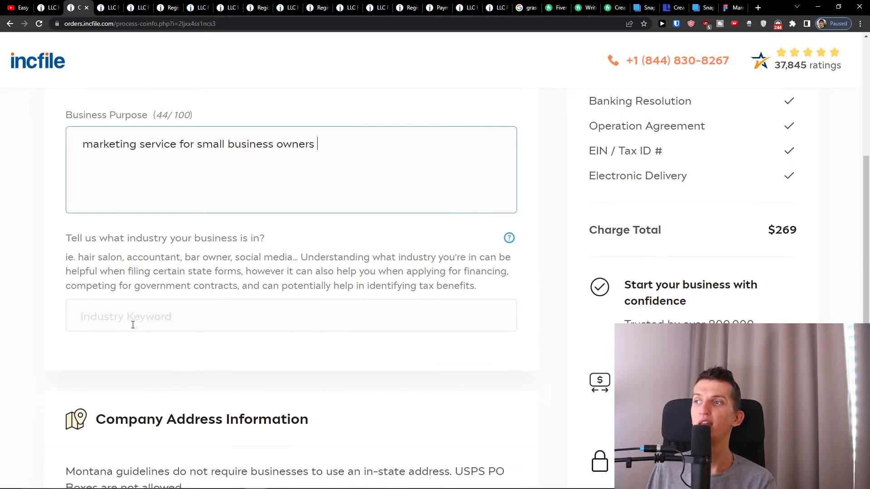
left_click(133, 325)
type("ma")
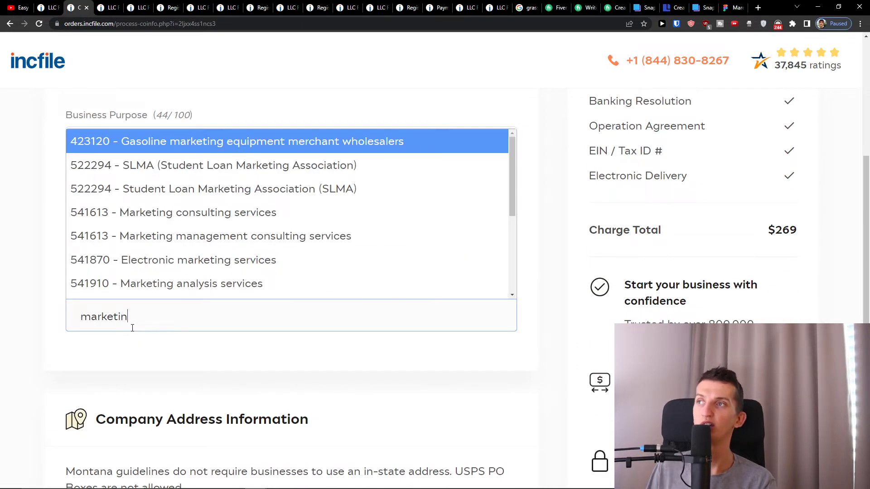
type("rketin")
left_click(192, 220)
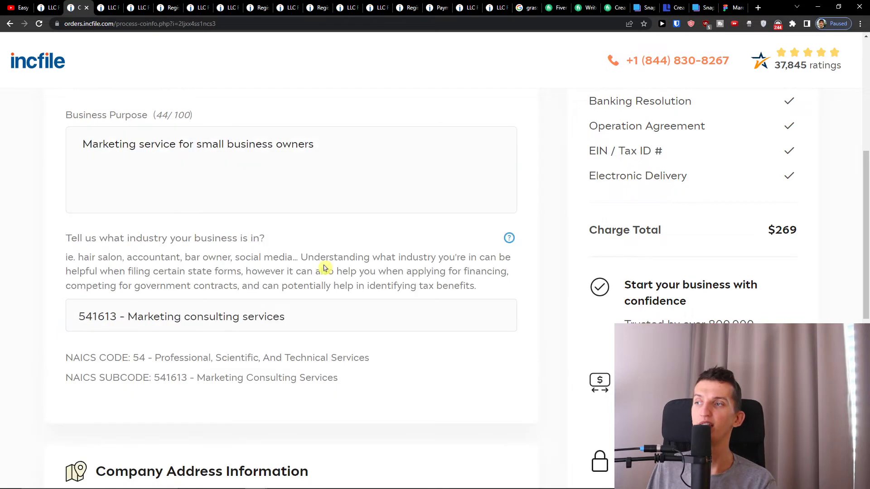
scroll(322, 272, "down", 6)
left_click(78, 332)
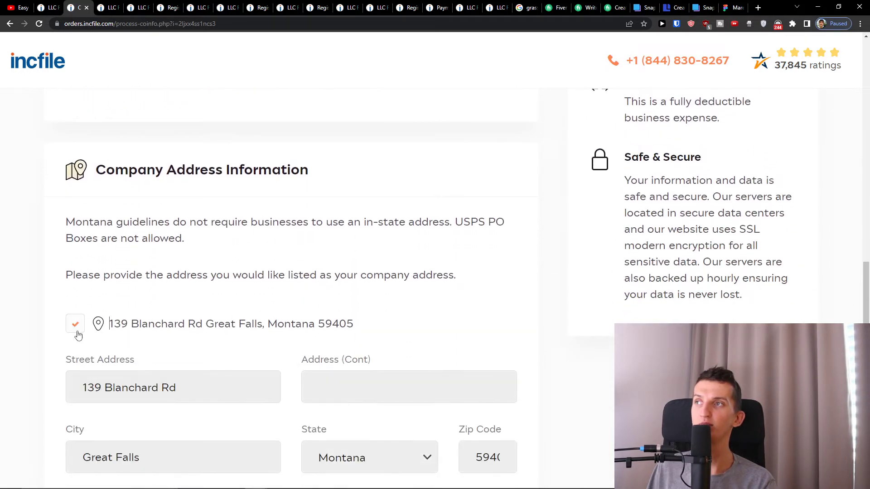
scroll(65, 326, "down", 2)
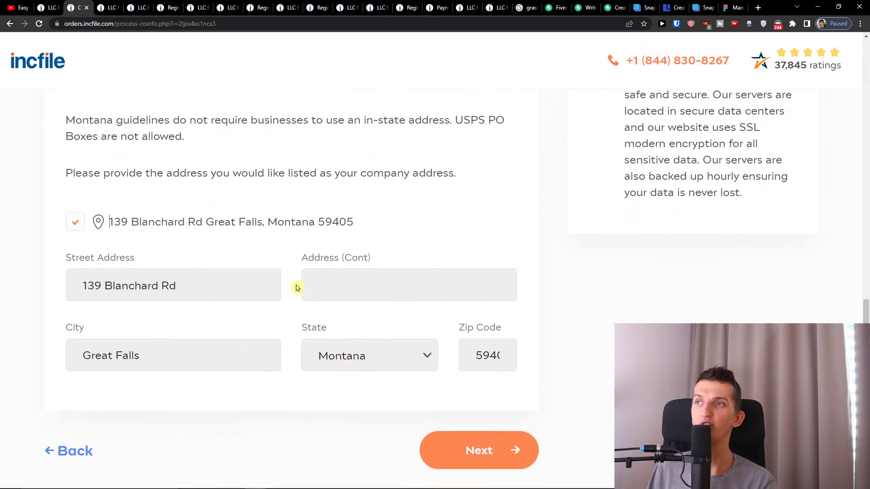
scroll(296, 286, "up", 1)
scroll(384, 363, "down", 2)
left_click(471, 426)
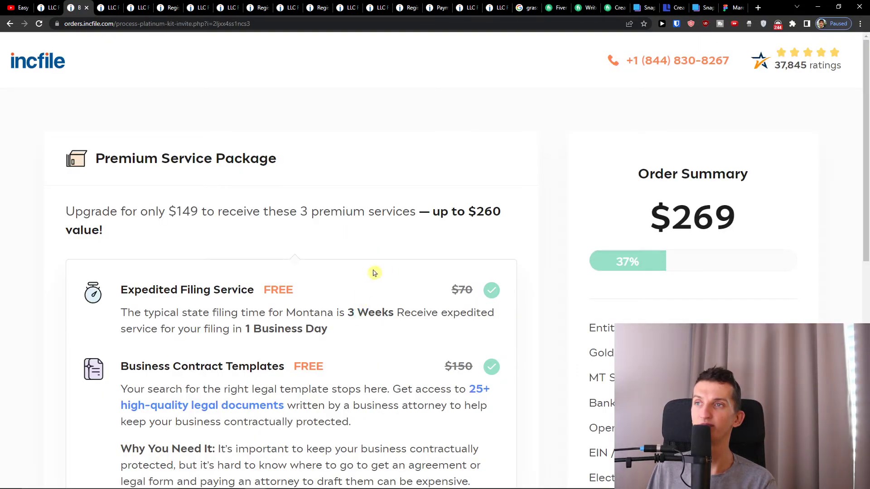
Review the $149 Premium package's Expedited Filing and Business Contract Templates features.
left_click_drag(125, 211, 225, 222)
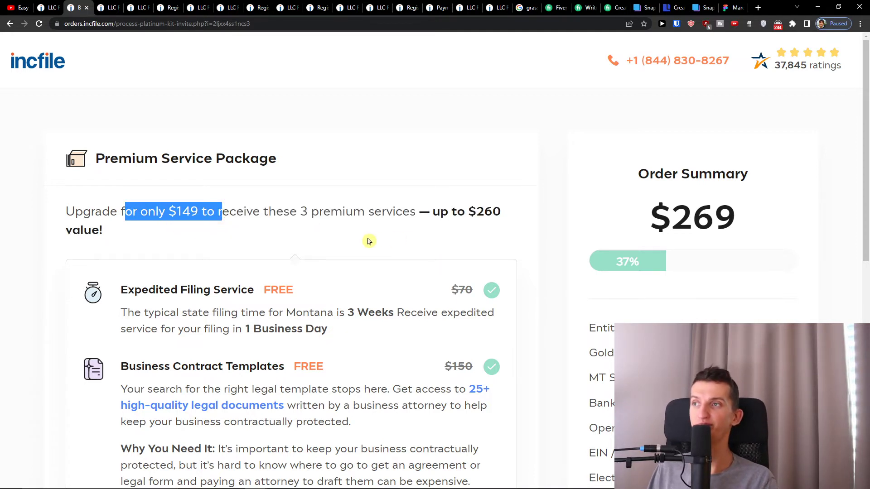
scroll(316, 258, "down", 1)
scroll(315, 259, "down", 1)
triple_click(212, 231)
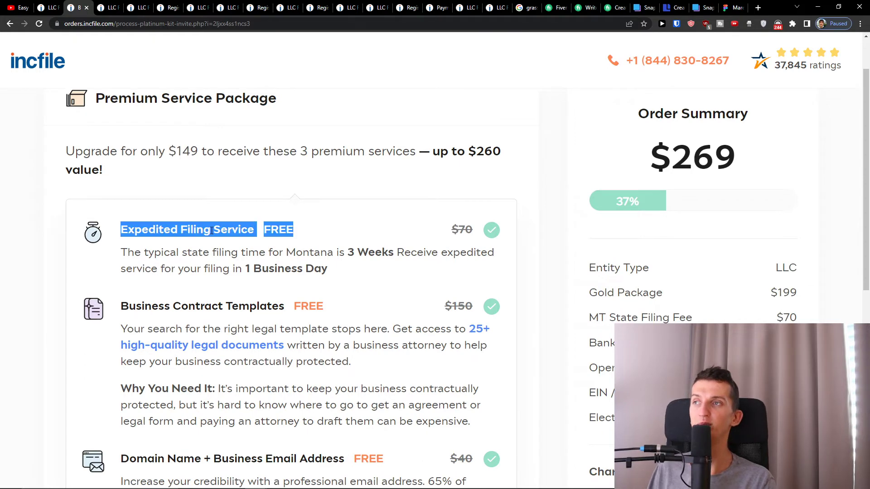
triple_click(179, 304)
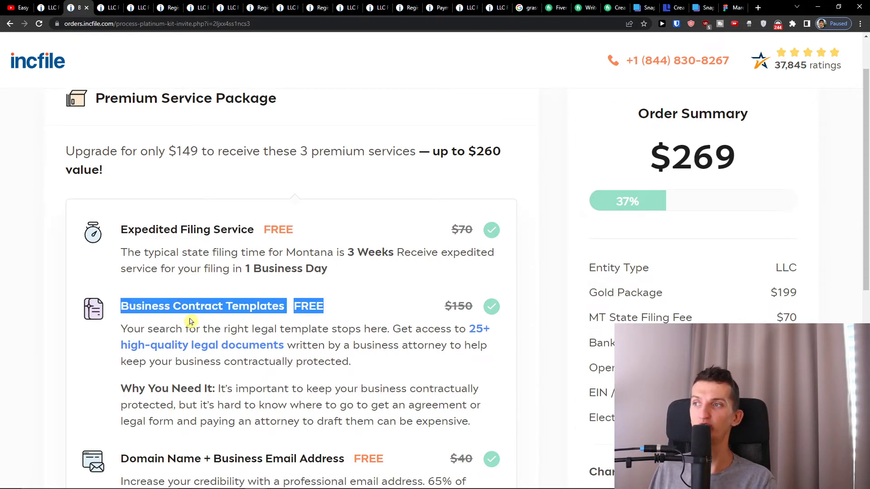
View and close the included legal templates list, then decline the premium upgrade.
left_click(176, 348)
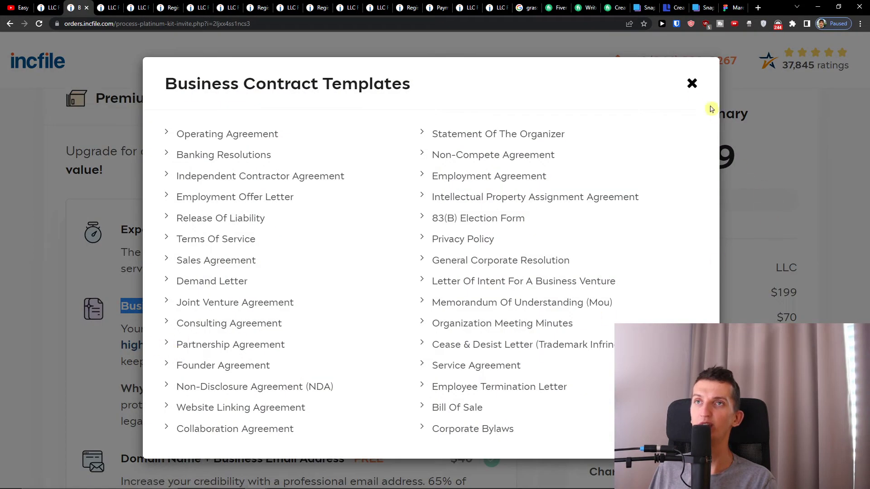
left_click(689, 85)
scroll(208, 364, "down", 3)
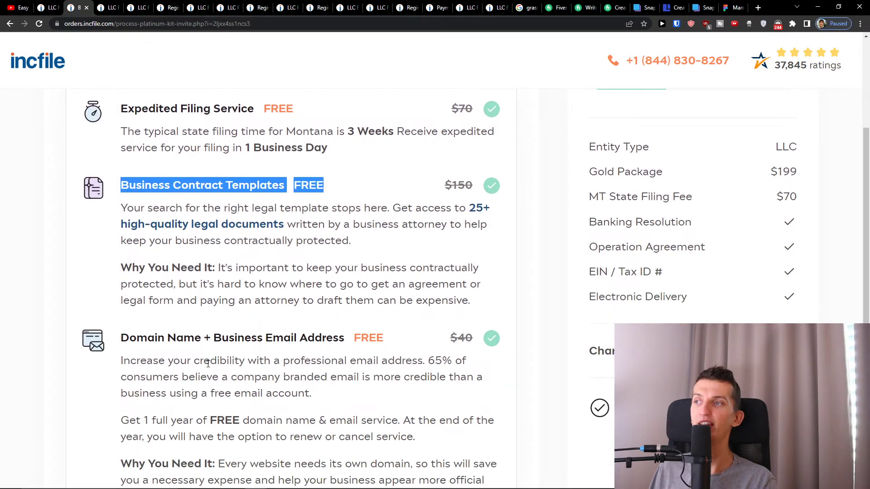
scroll(236, 342, "up", 4)
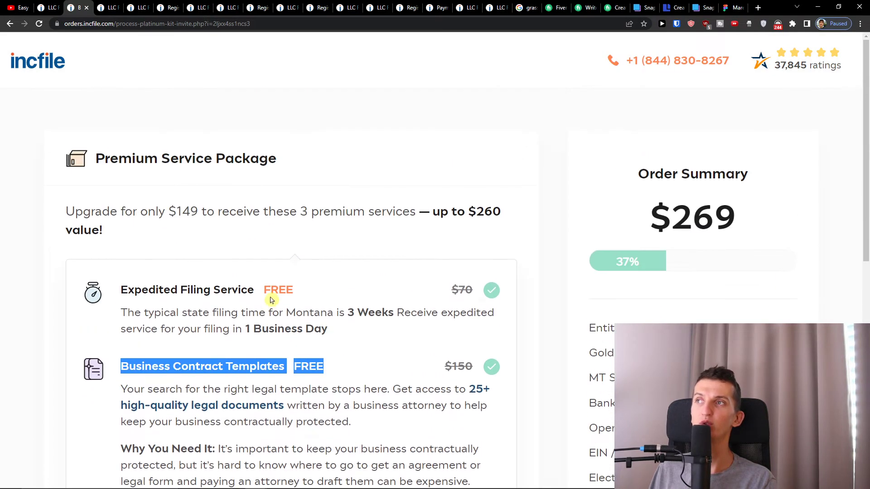
scroll(271, 301, "down", 2)
scroll(271, 300, "up", 2)
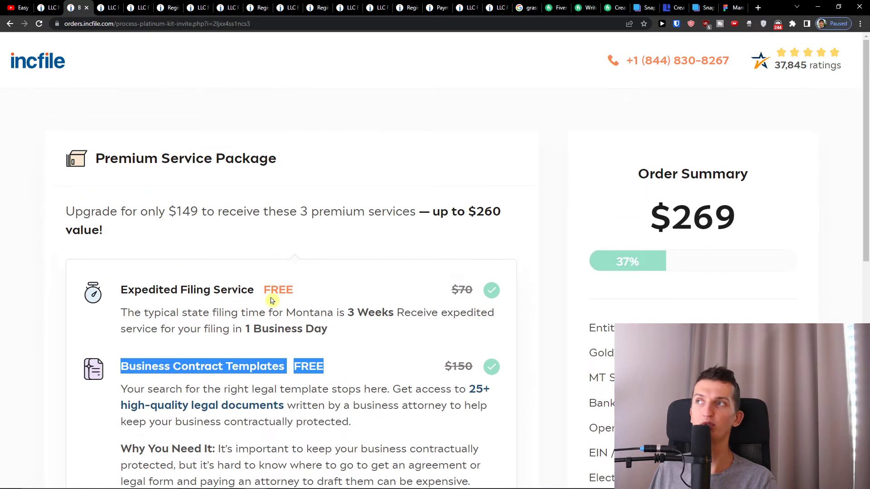
scroll(271, 300, "down", 1)
scroll(271, 301, "down", 9)
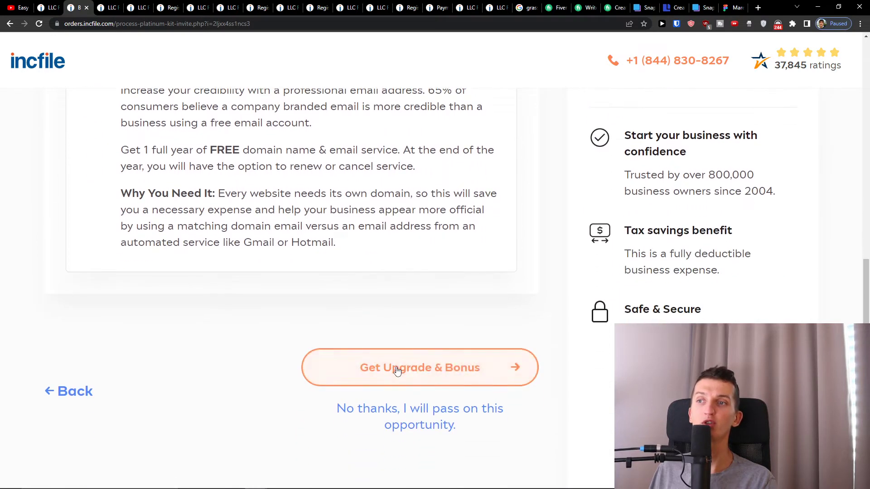
left_click(394, 407)
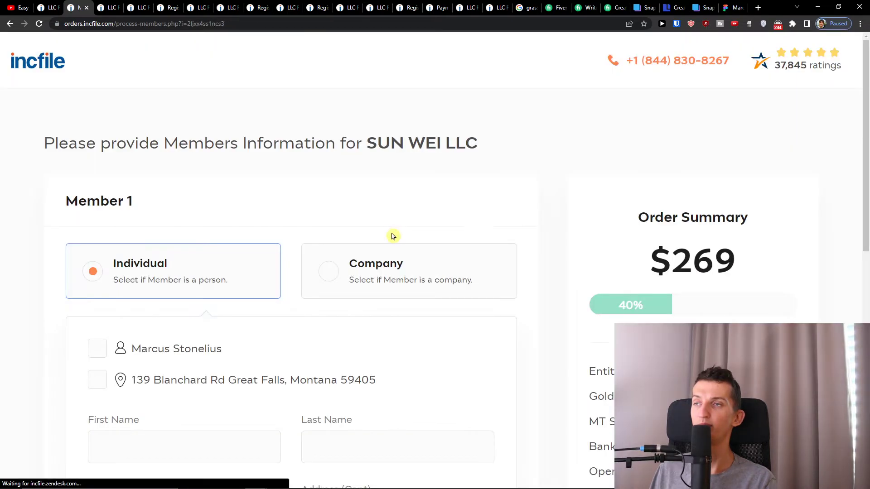
Record Member 1 as an individual with the saved name and address at 100%, and submit.
scroll(310, 268, "down", 3)
scroll(227, 206, "up", 3)
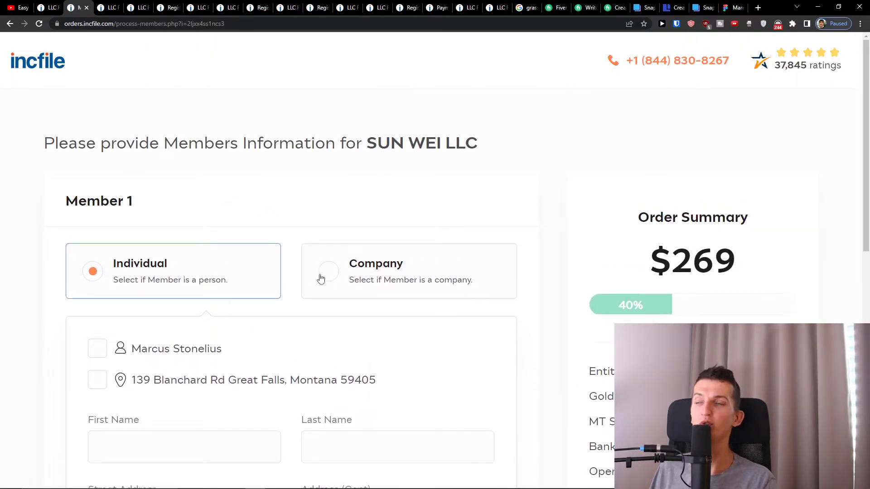
left_click(320, 279)
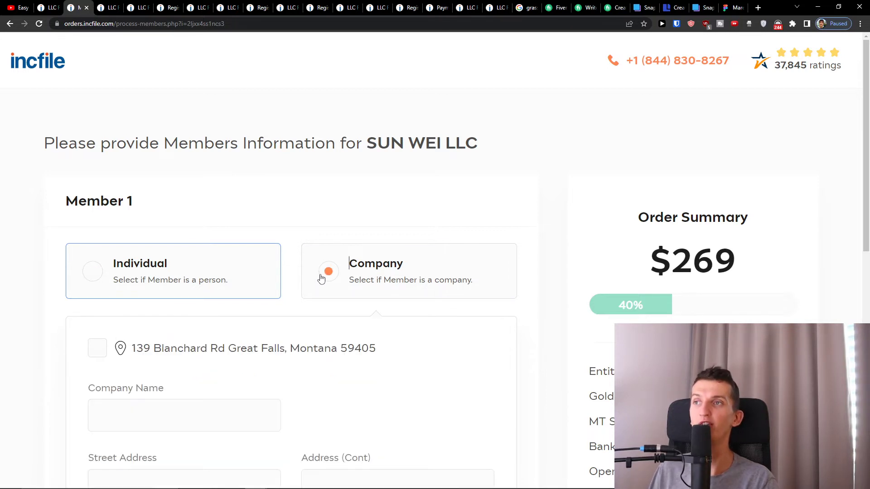
scroll(305, 310, "down", 5)
scroll(303, 312, "up", 3)
scroll(215, 226, "up", 2)
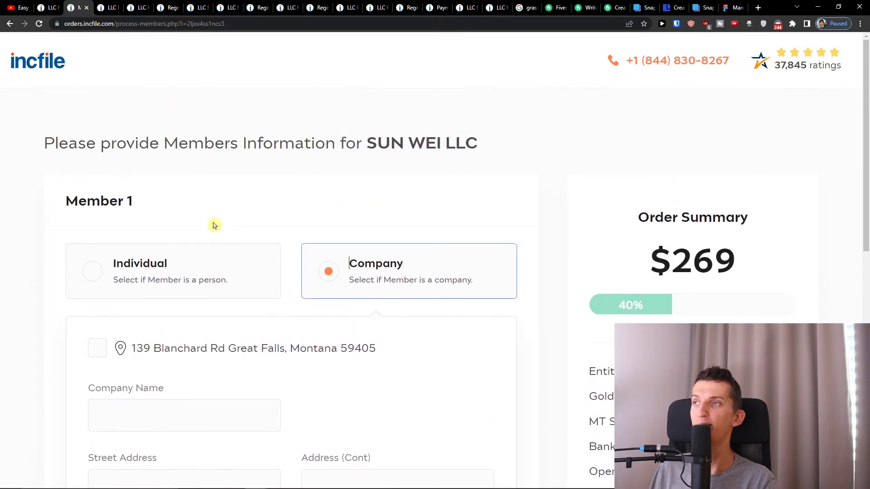
left_click(177, 269)
scroll(136, 288, "down", 1)
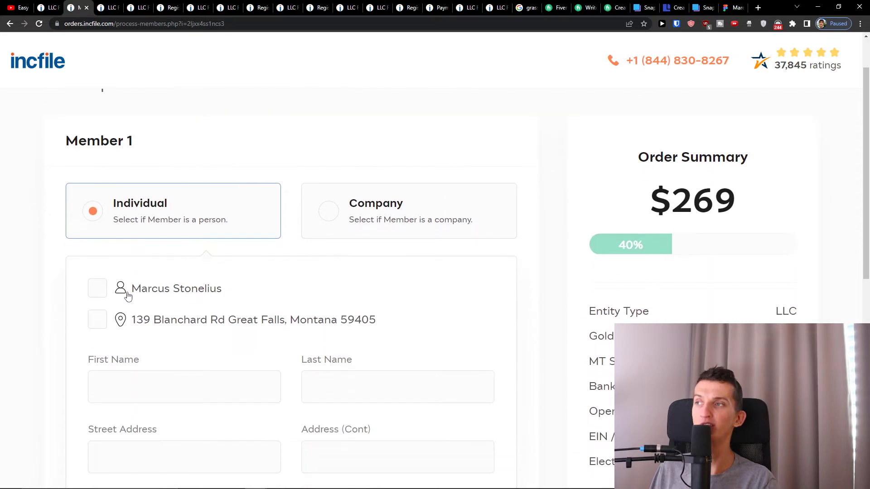
left_click(119, 291)
left_click(153, 319)
scroll(262, 330, "down", 8)
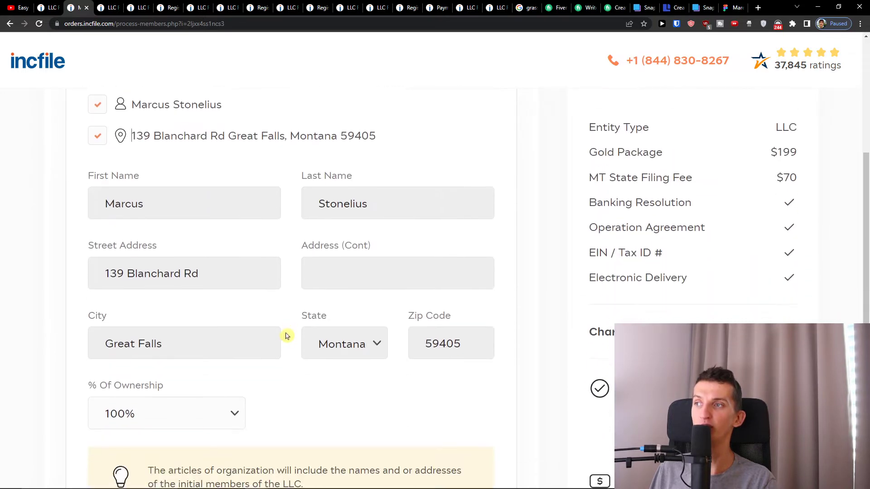
left_click(455, 444)
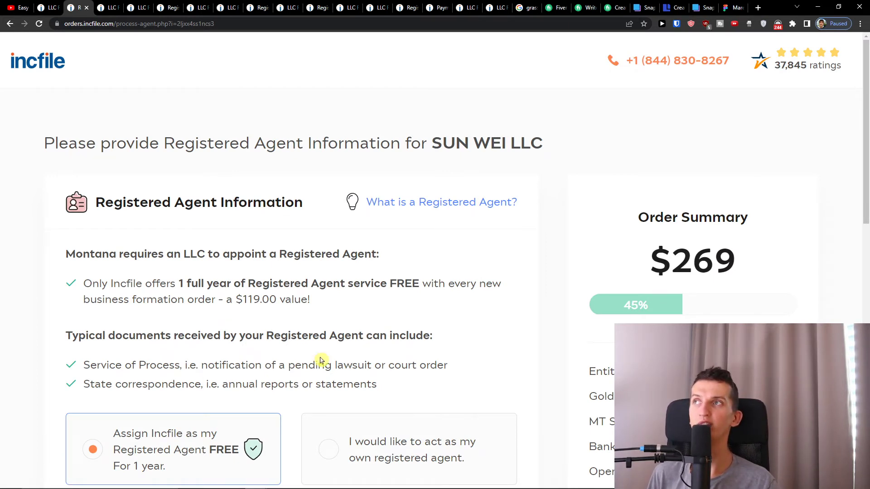
Keep 'Assign Incfile as my Registered Agent FREE' selected instead of self, and continue.
scroll(325, 365, "down", 1)
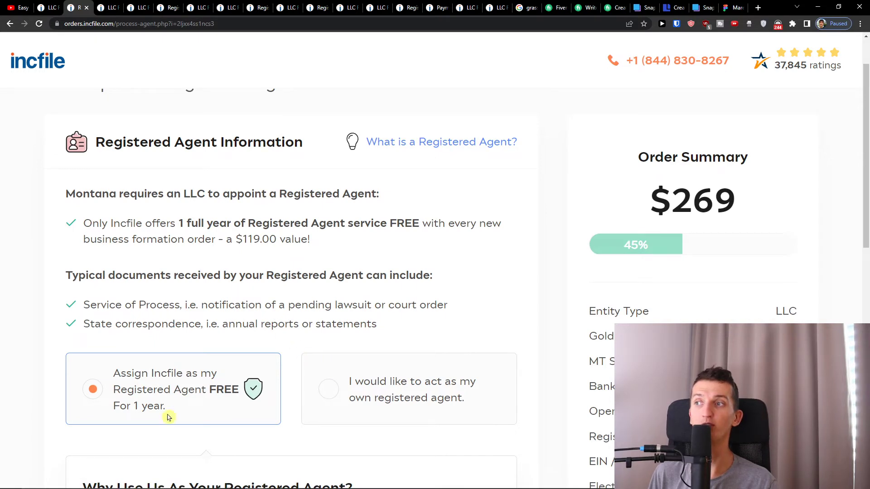
scroll(347, 346, "down", 1)
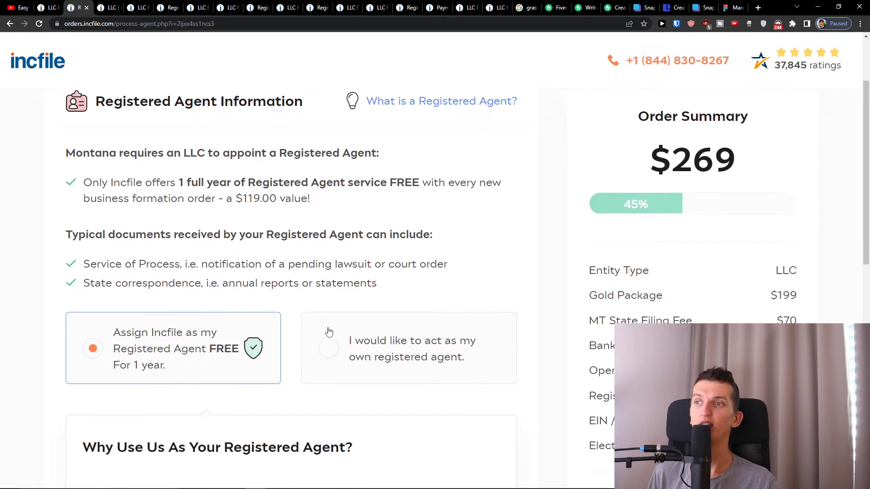
left_click(350, 342)
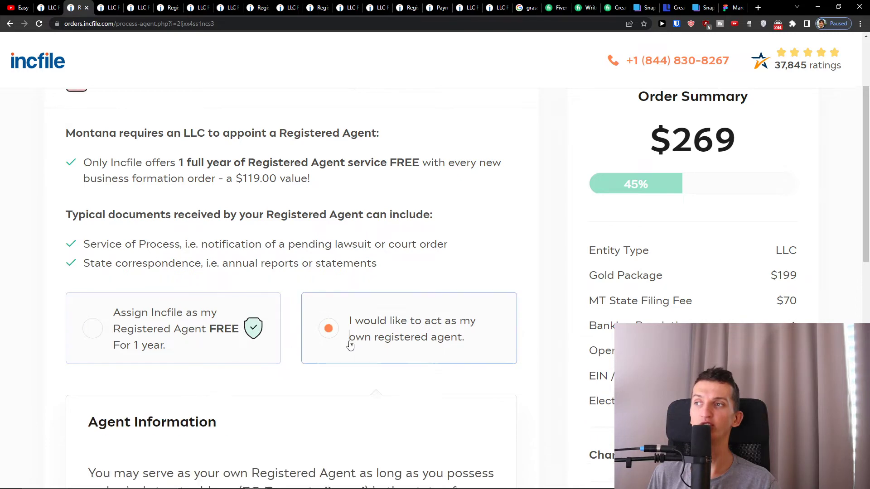
left_click(212, 331)
scroll(289, 300, "up", 1)
scroll(289, 300, "up", 2)
scroll(290, 300, "down", 7)
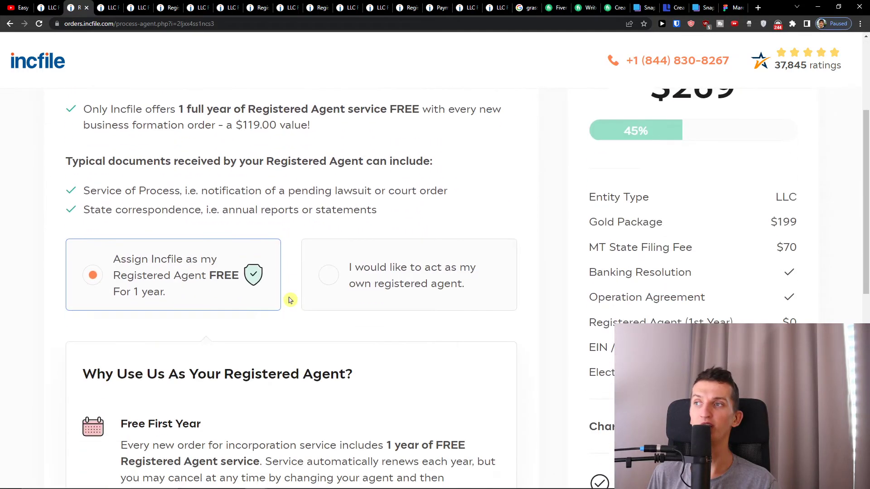
scroll(288, 298, "up", 4)
scroll(287, 297, "down", 1)
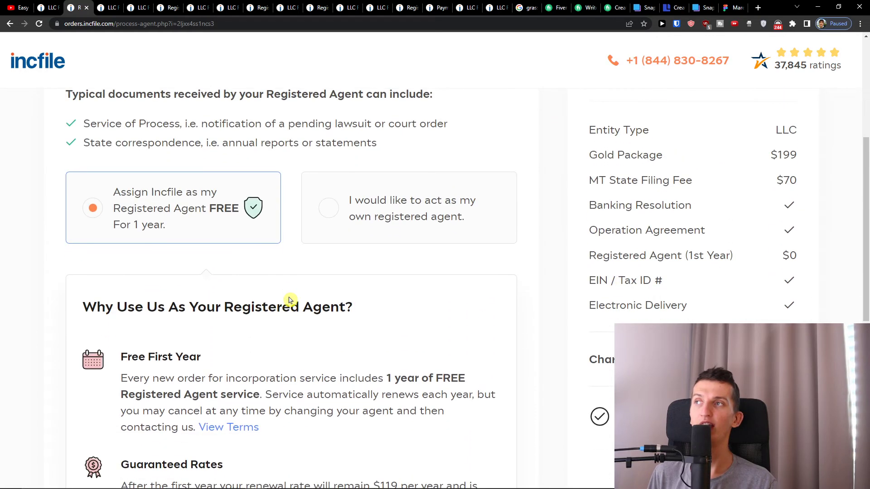
scroll(305, 277, "up", 3)
mouse_move(470, 152)
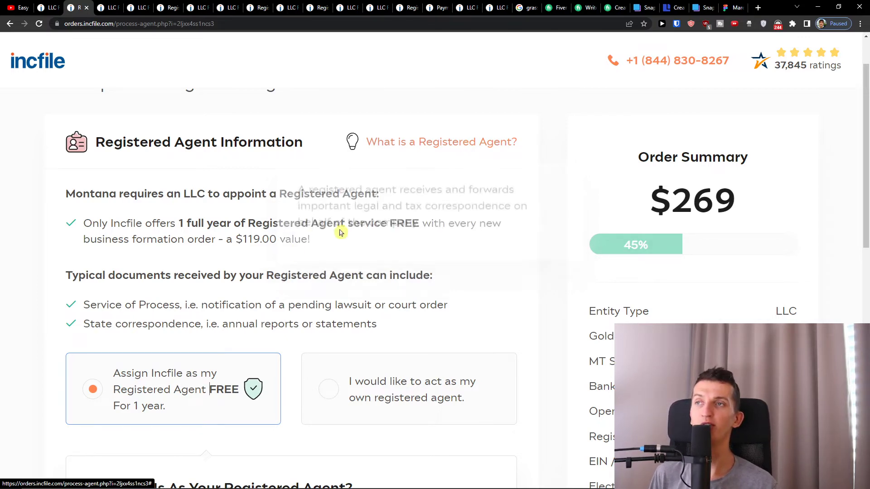
scroll(248, 277, "down", 10)
left_click(494, 414)
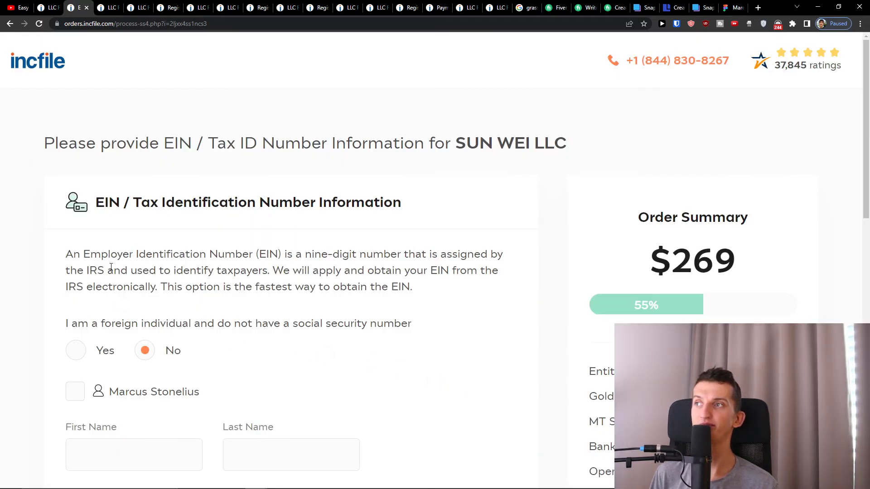
Read the Tax Identification Number heading and the foreign individual question.
left_click_drag(112, 202, 263, 226)
left_click(156, 201)
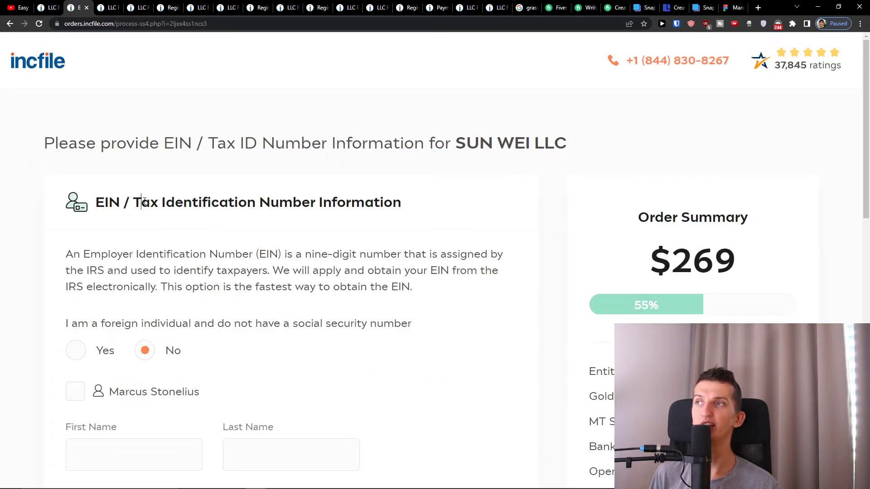
left_click_drag(144, 202, 370, 219)
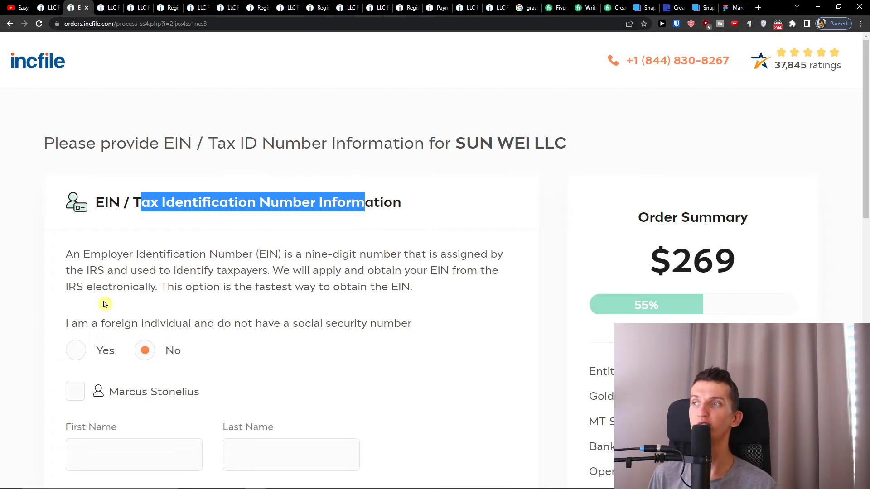
left_click_drag(71, 323, 412, 316)
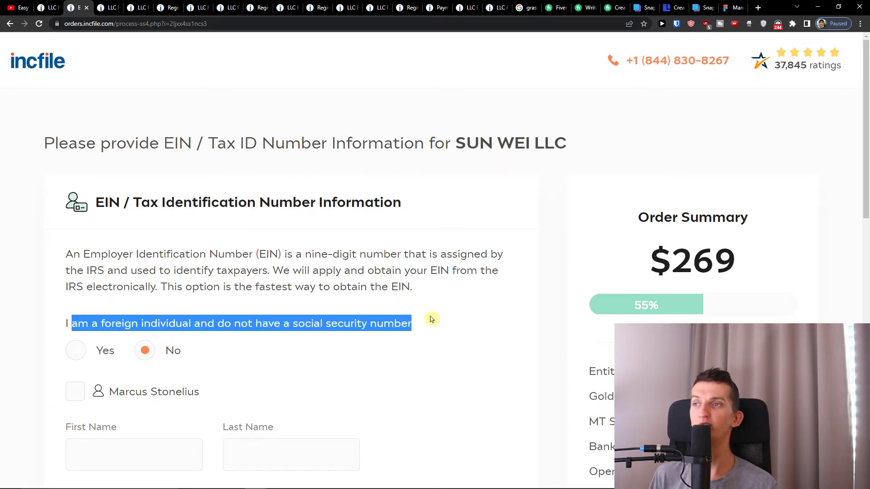
scroll(430, 320, "down", 1)
Use the owner's saved name, enter their SSN, reuse the saved Montana address, and submit.
left_click(162, 300)
left_click(91, 339)
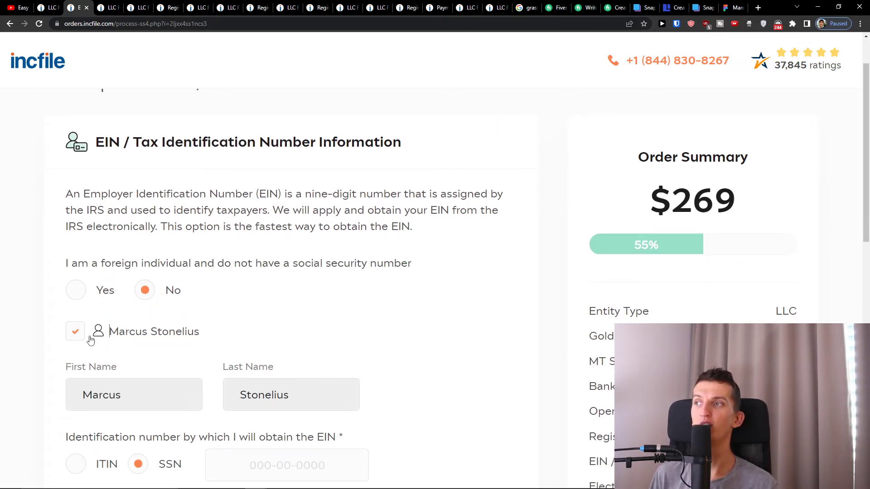
scroll(97, 350, "down", 2)
left_click(215, 355)
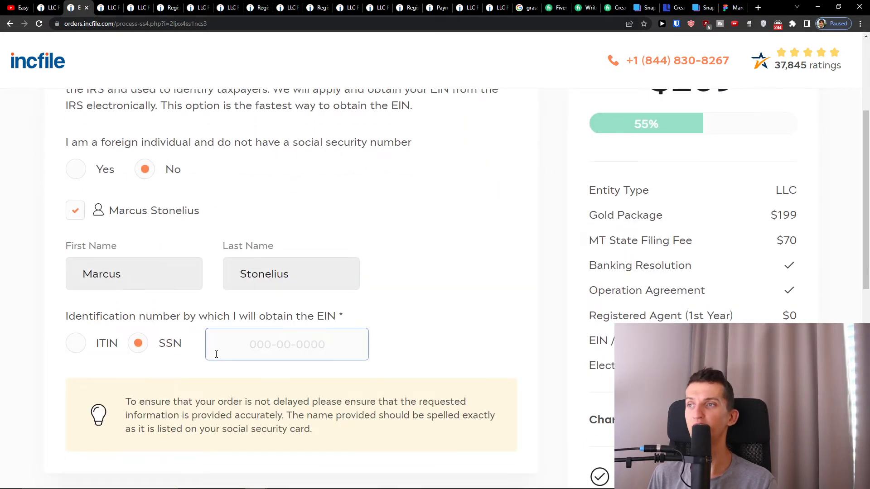
scroll(222, 362, "down", 5)
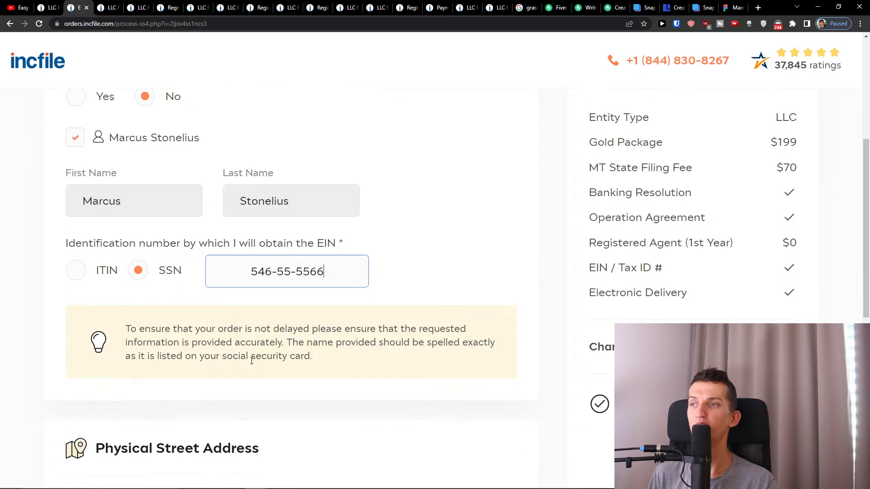
left_click(170, 371)
scroll(260, 374, "down", 2)
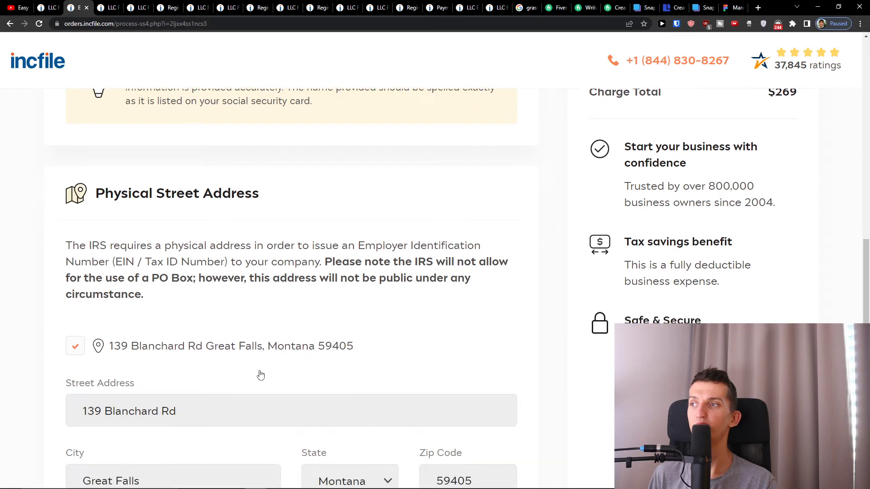
scroll(270, 364, "down", 3)
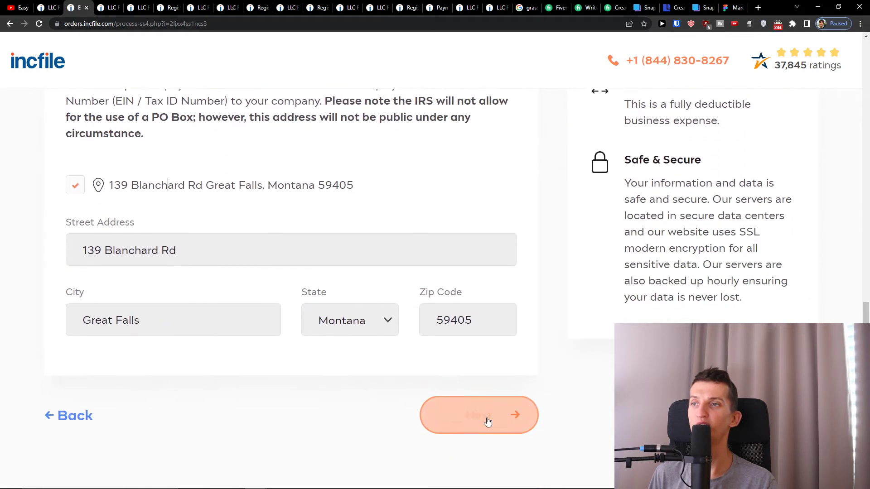
left_click(486, 423)
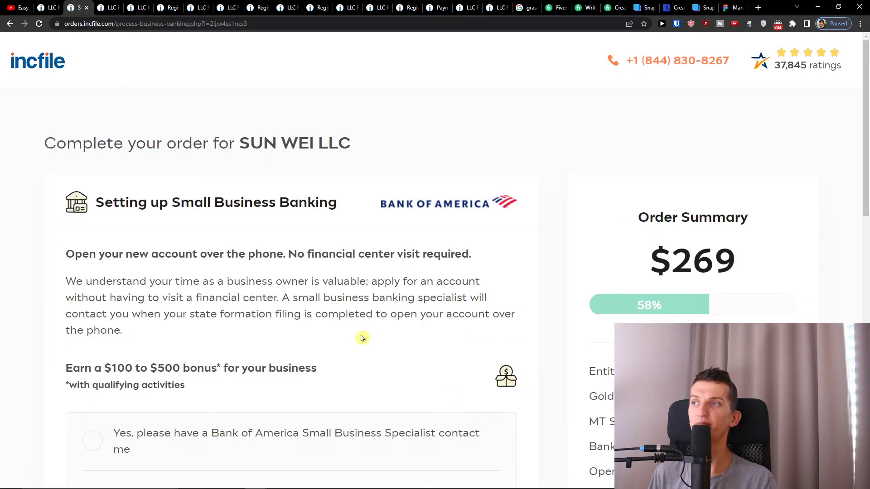
Choose 'No, not at this time' for contact from a Bank of America small business specialist.
scroll(358, 336, "down", 2)
scroll(356, 336, "up", 1)
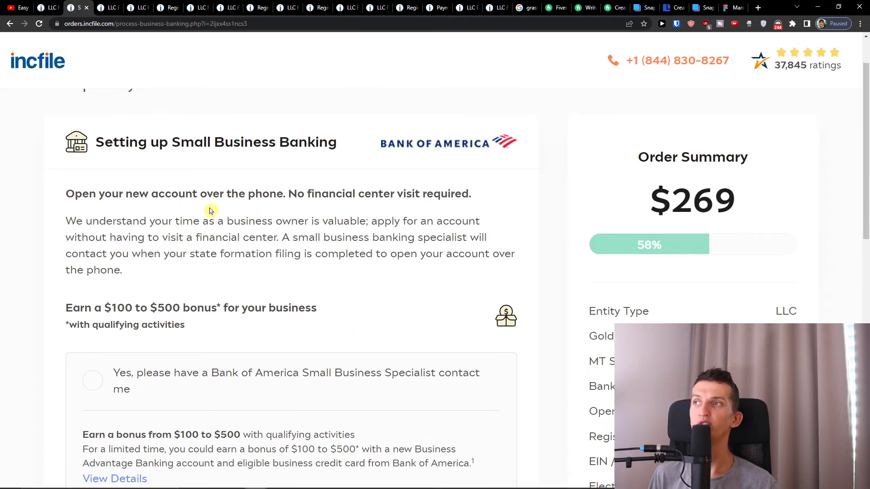
scroll(190, 275, "down", 1)
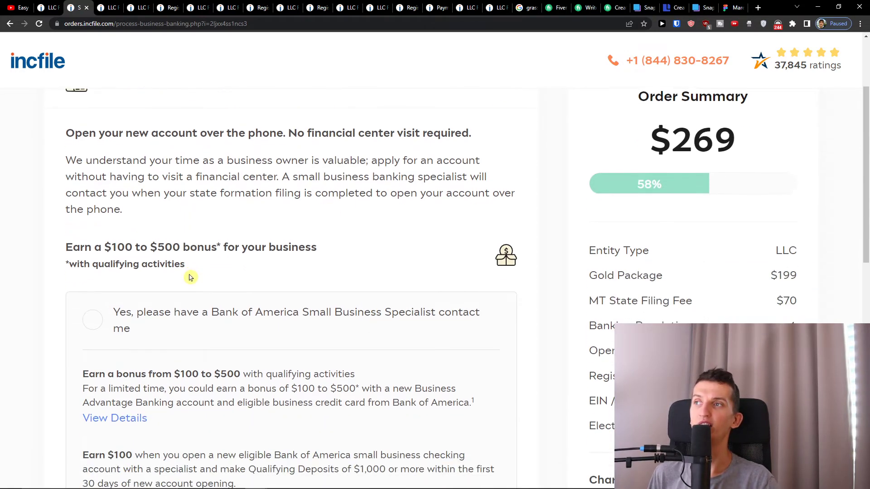
scroll(190, 276, "up", 1)
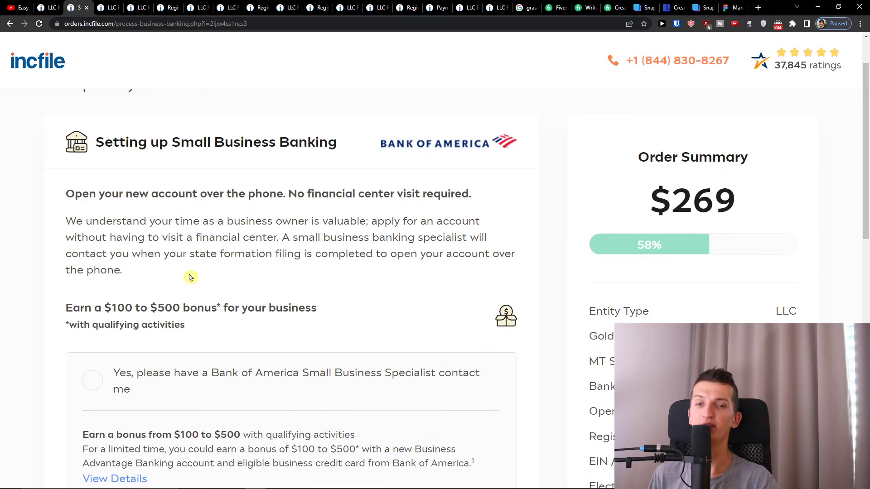
scroll(253, 256, "down", 4)
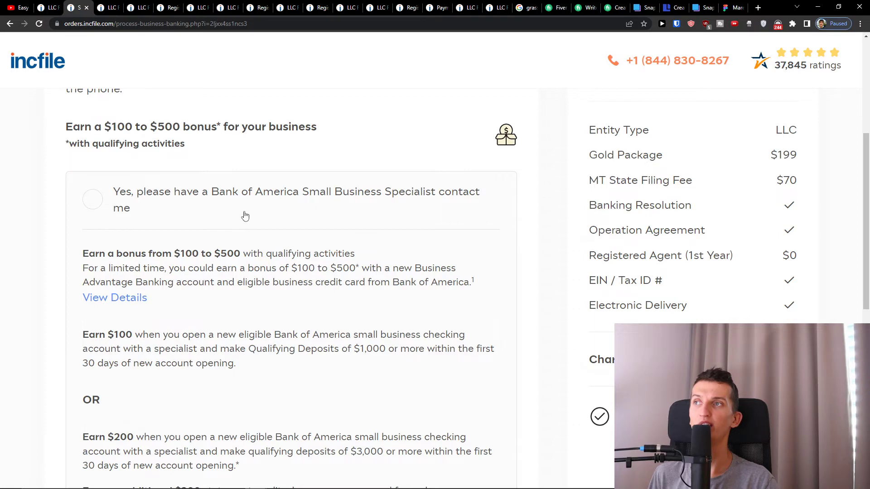
scroll(272, 209, "up", 1)
scroll(284, 207, "down", 4)
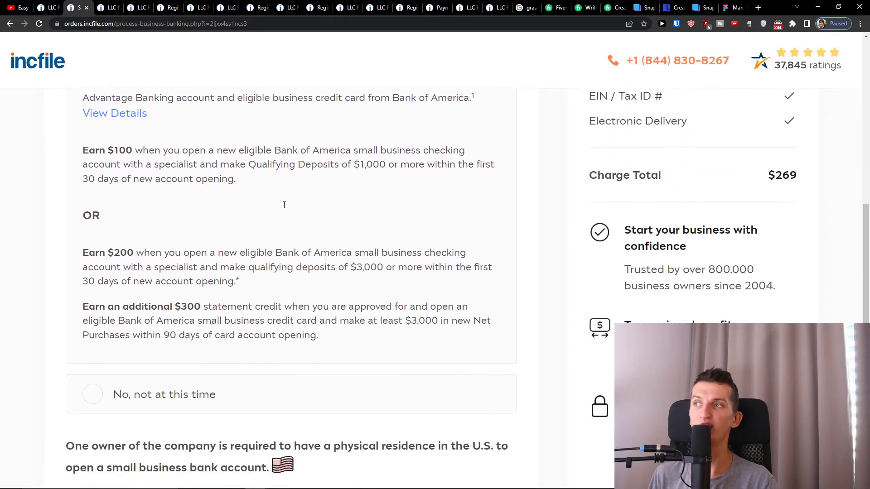
scroll(284, 205, "down", 2)
left_click(241, 282)
Move on from the banking page to the free Business Tax Consultation offer.
scroll(349, 281, "down", 2)
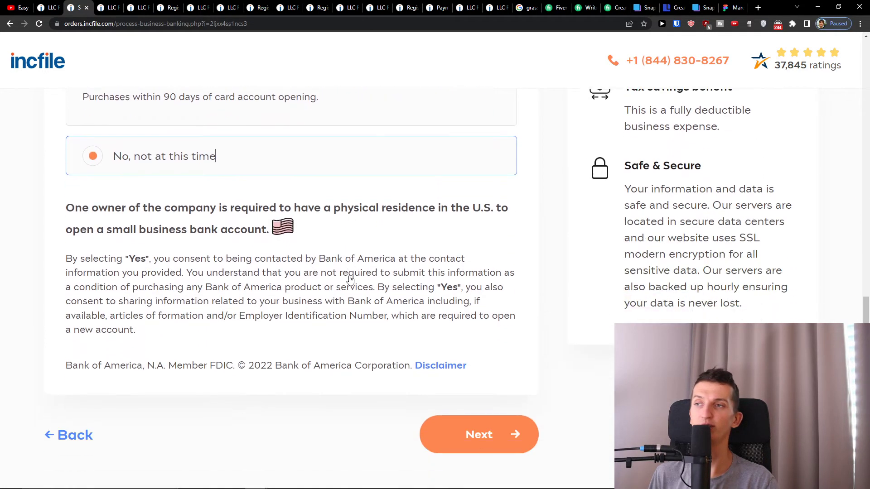
scroll(389, 316, "up", 9)
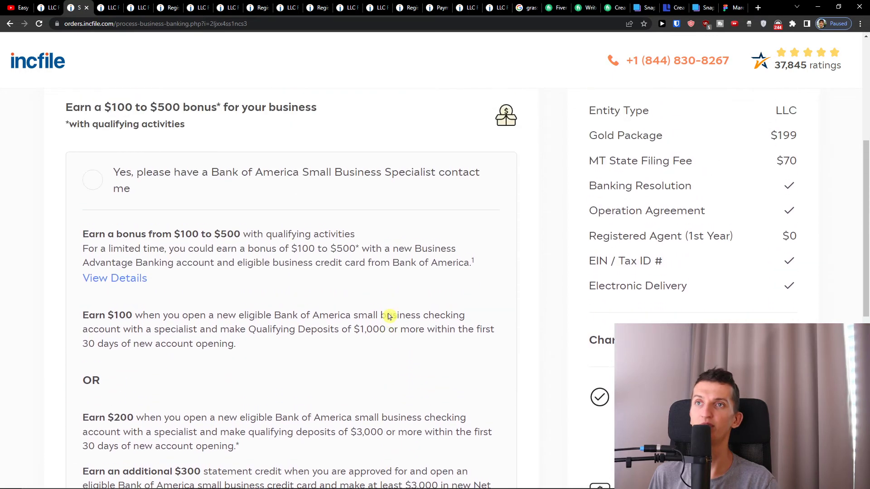
scroll(389, 316, "down", 9)
left_click(457, 415)
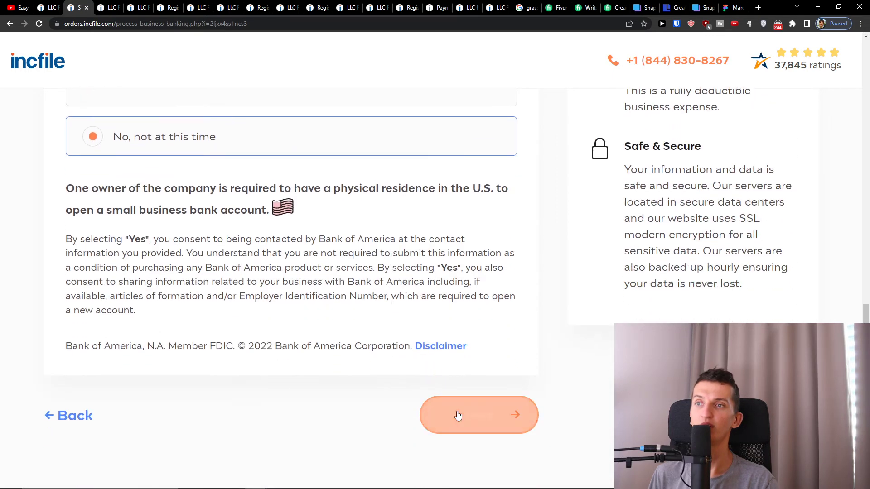
scroll(414, 344, "up", 9)
scroll(413, 341, "down", 9)
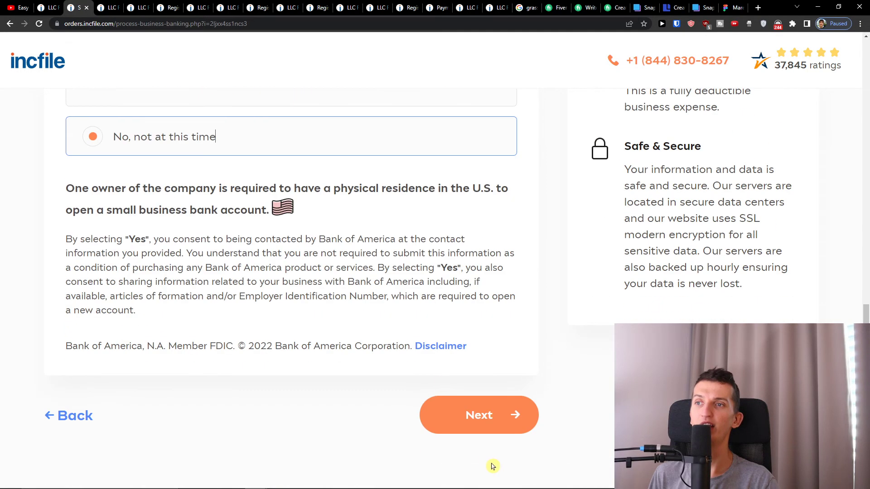
left_click(475, 431)
Select 'Yes, I would like to receive the Business Tax Consultation (FREE)'.
scroll(443, 373, "down", 3)
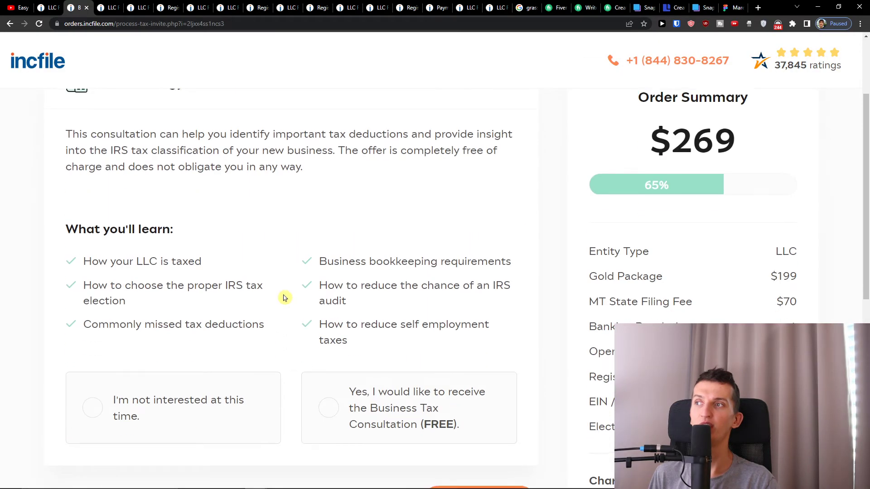
scroll(284, 297, "up", 1)
left_click_drag(119, 158, 297, 158)
left_click(295, 160)
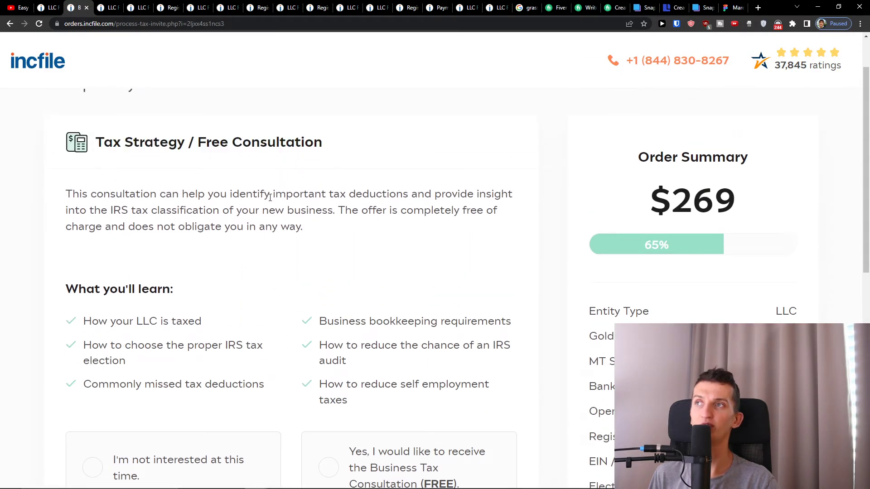
scroll(270, 197, "down", 4)
scroll(346, 310, "up", 5)
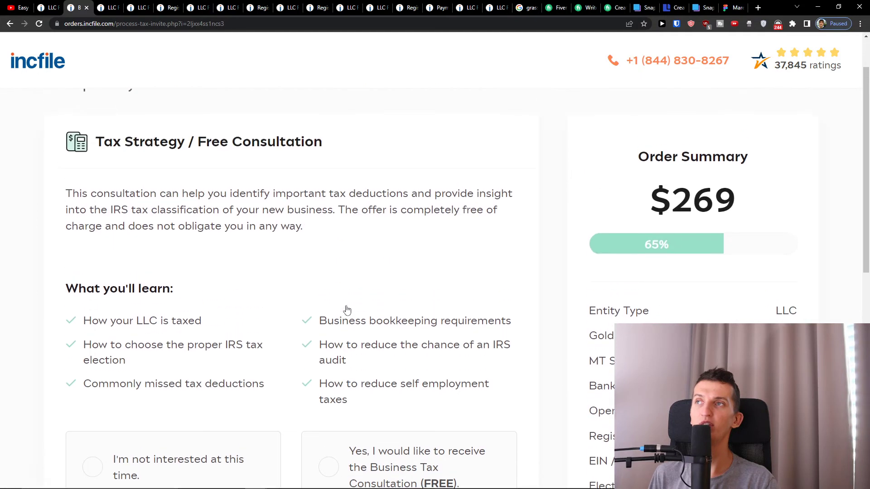
scroll(347, 309, "down", 1)
scroll(347, 309, "up", 1)
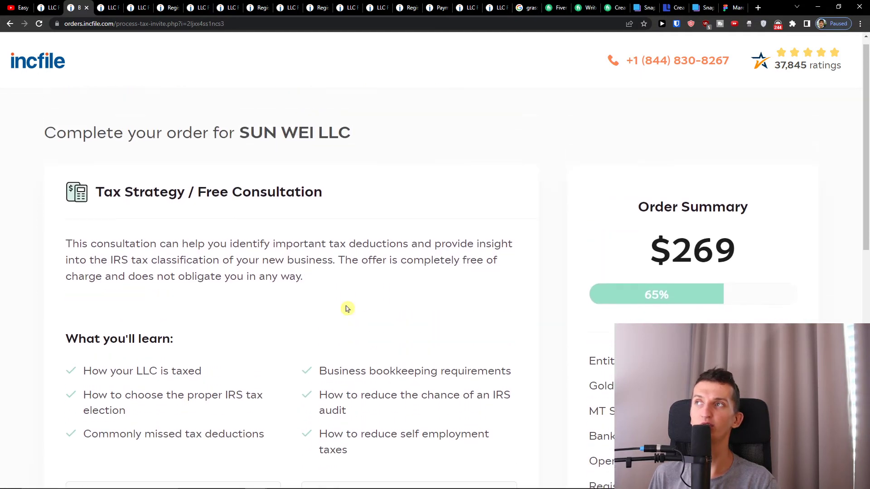
scroll(347, 309, "down", 3)
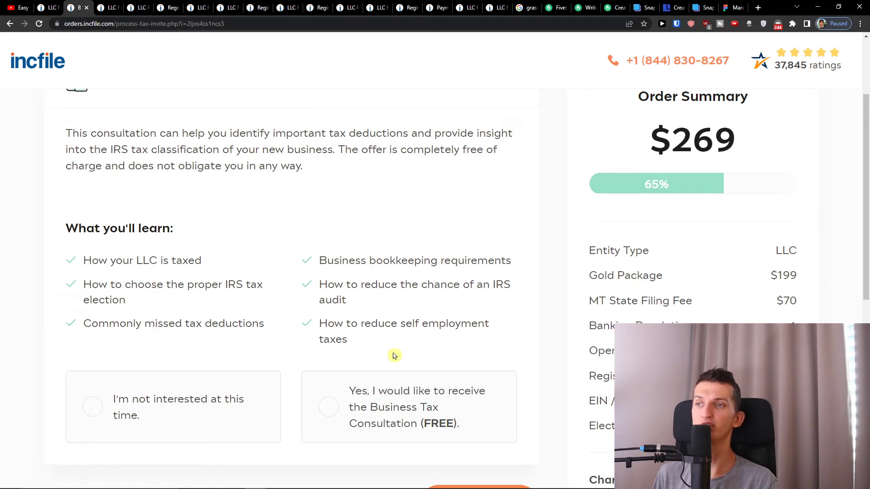
scroll(396, 358, "down", 1)
left_click(375, 345)
Continue to the Montana business licenses page with the order at $269.
scroll(376, 414, "down", 1)
scroll(378, 412, "down", 2)
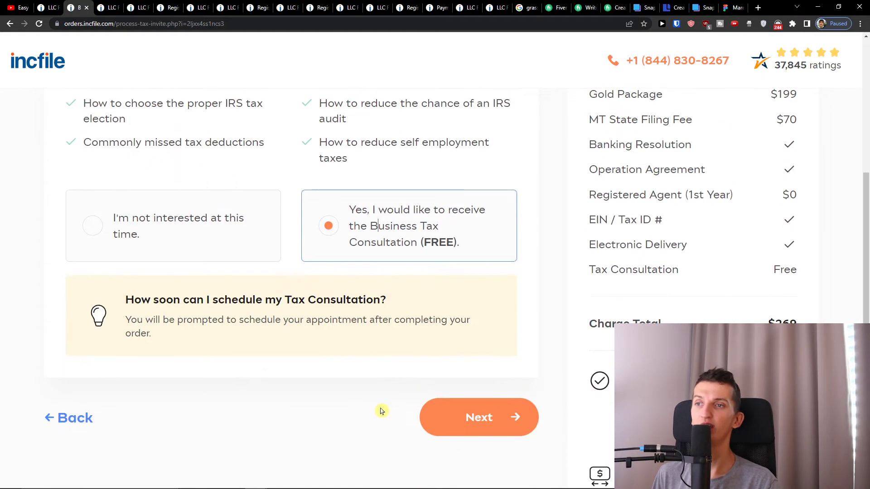
scroll(435, 421, "up", 1)
scroll(467, 408, "down", 3)
left_click(475, 365)
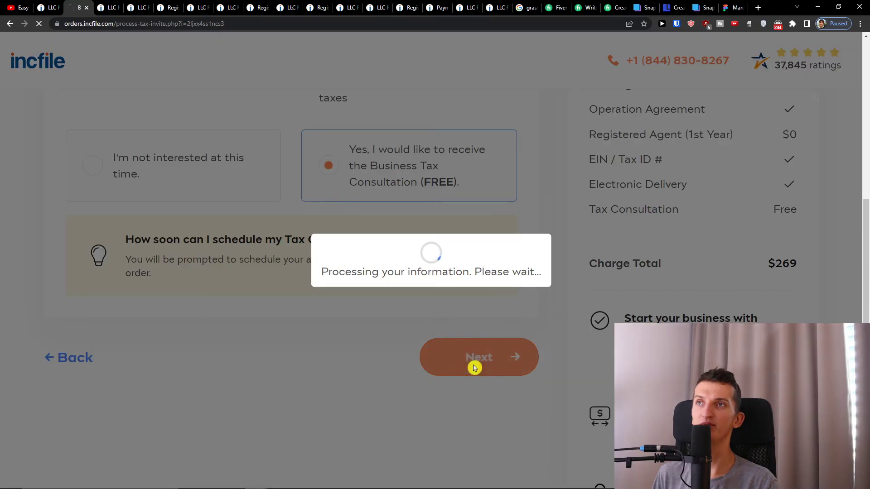
Check the notes in Notepad, then return to the licenses step of the order.
scroll(227, 280, "down", 1)
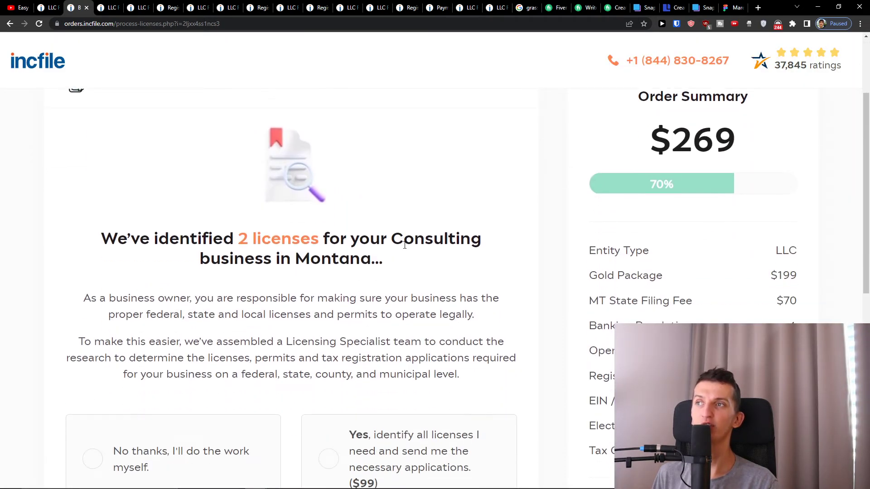
scroll(349, 275, "down", 1)
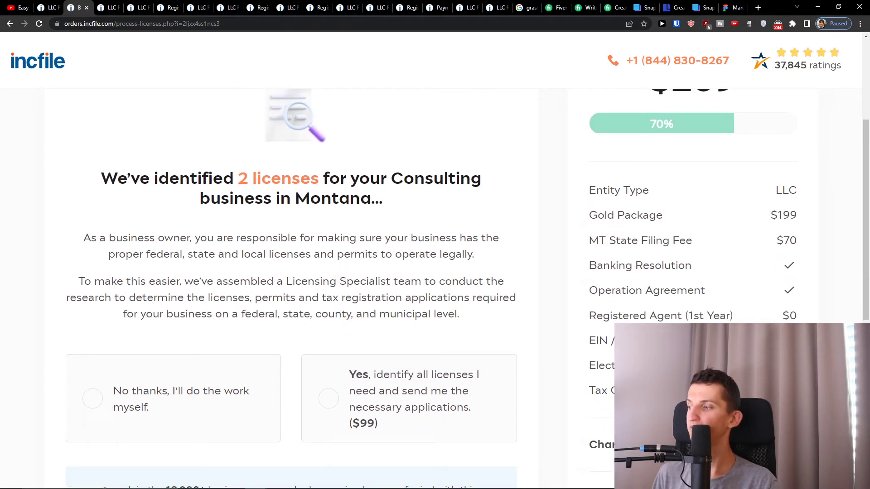
key("alt+Tab")
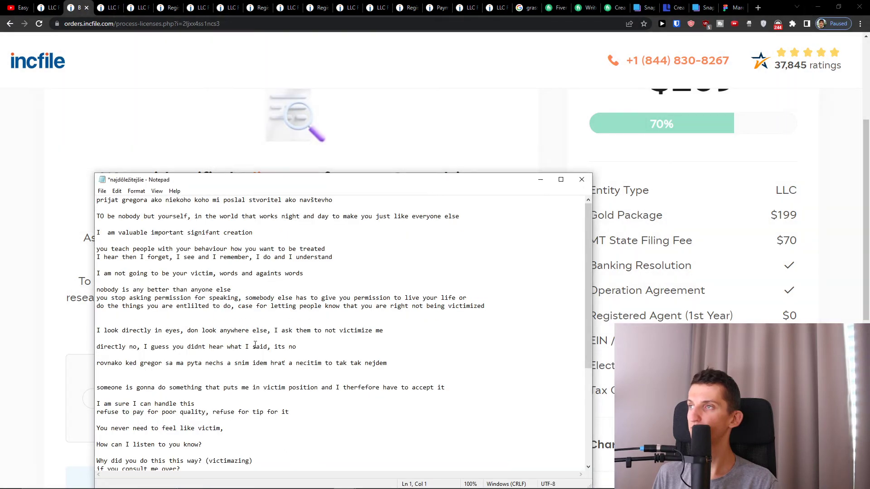
left_click(65, 245)
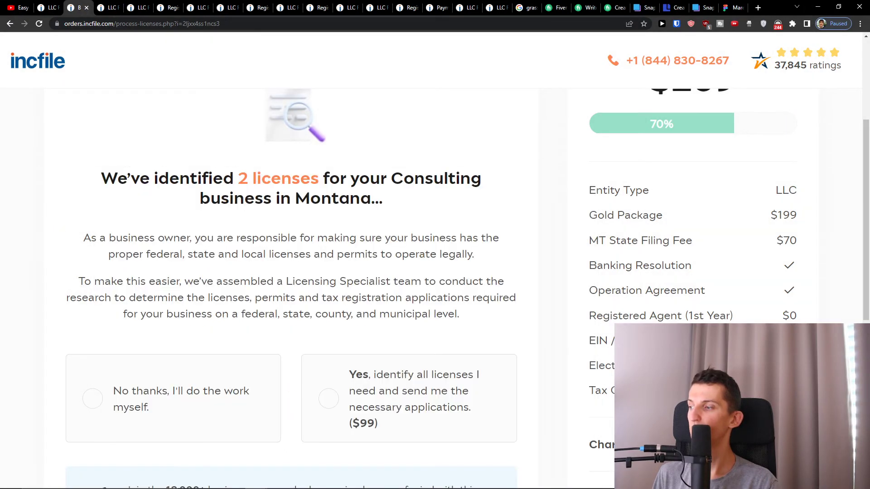
key("alt+Tab")
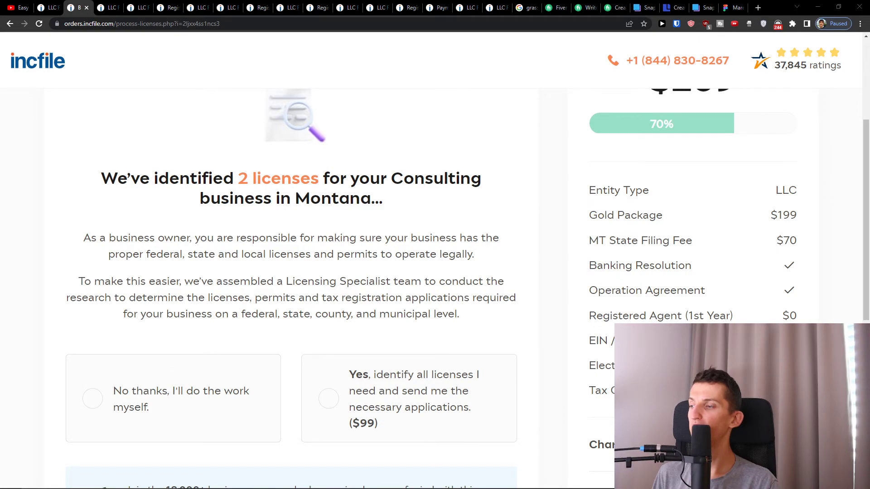
key("alt+Tab")
Pick the $99 license identification service and look over its address fields.
scroll(362, 290, "down", 3)
left_click(410, 315)
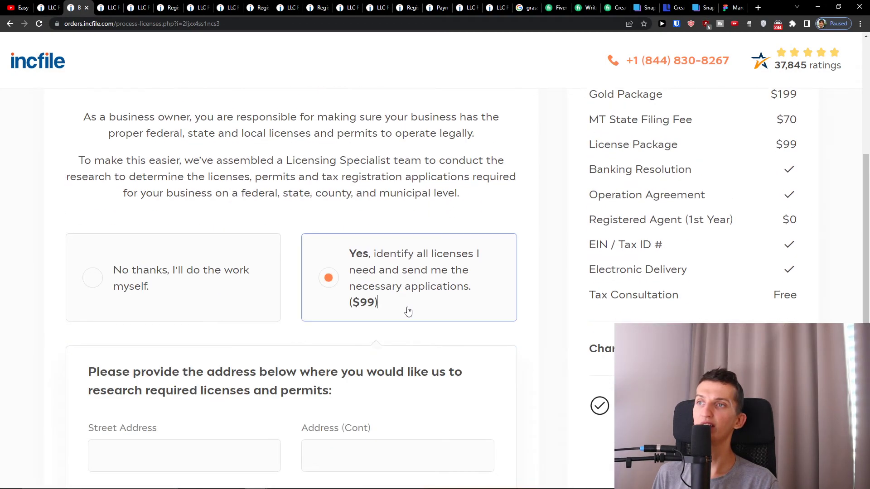
scroll(398, 304, "up", 2)
scroll(398, 301, "down", 3)
scroll(398, 301, "down", 2)
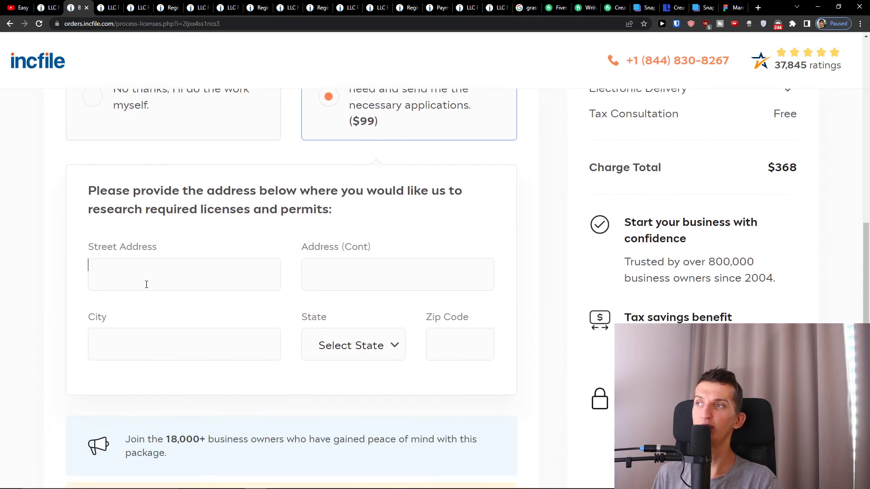
left_click(218, 270)
left_click(441, 261)
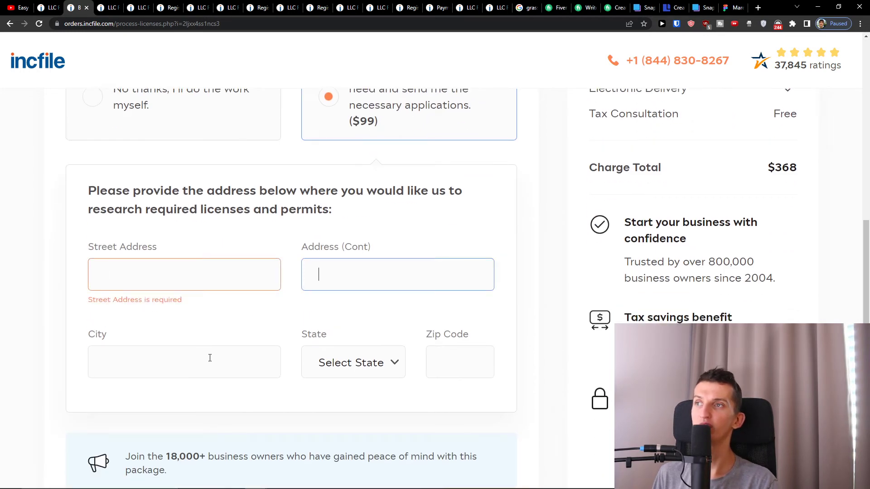
left_click(158, 373)
left_click(341, 299)
Switch to 'No thanks, I'll do the work myself' and proceed to order review.
scroll(338, 300, "down", 2)
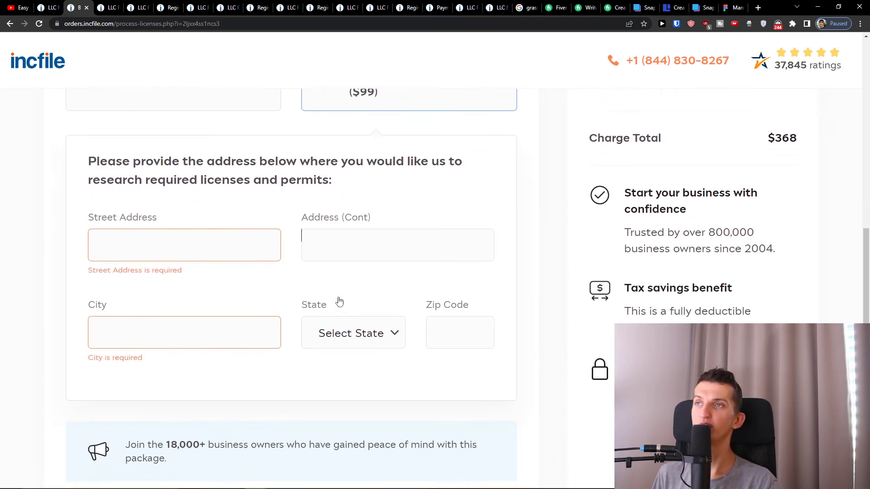
scroll(252, 277, "up", 2)
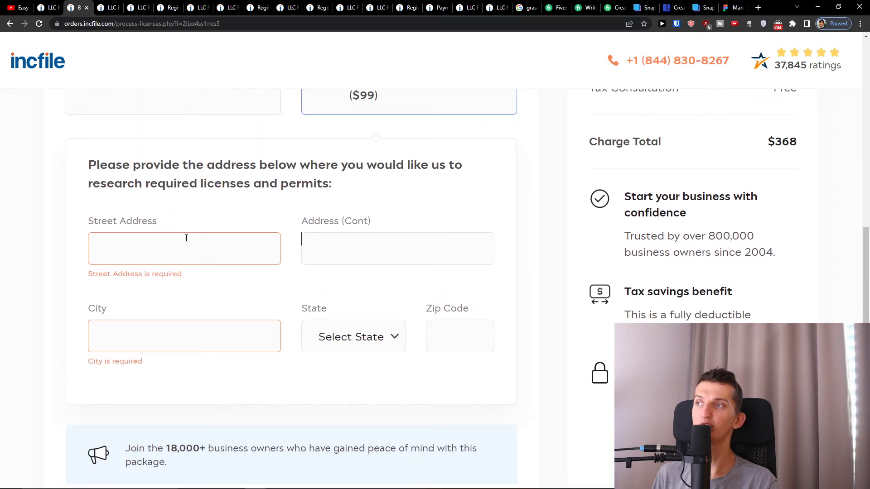
scroll(366, 351, "up", 3)
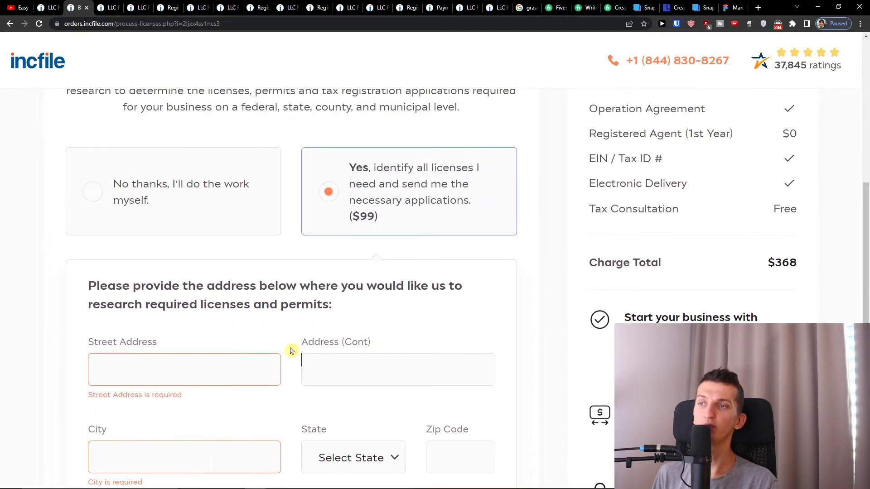
left_click(176, 185)
scroll(330, 298, "down", 1)
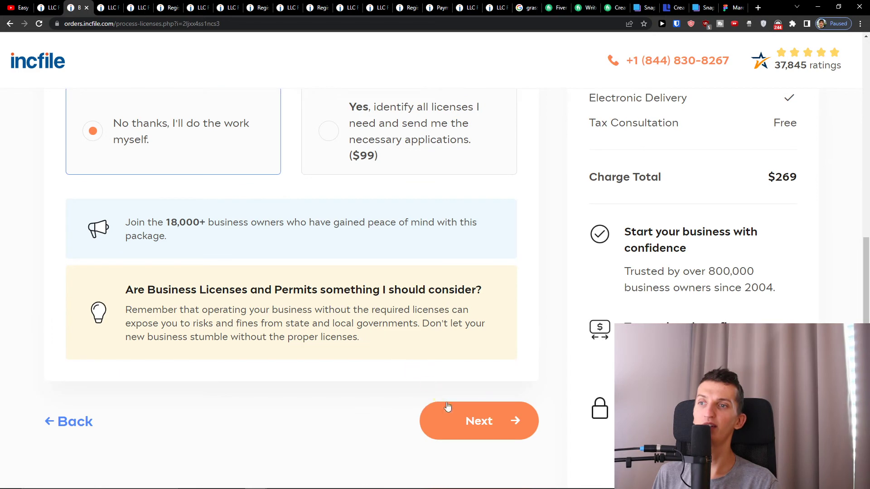
left_click(451, 416)
Scroll through the formation, contact, agent and tax sections, then proceed to payment.
scroll(233, 306, "down", 7)
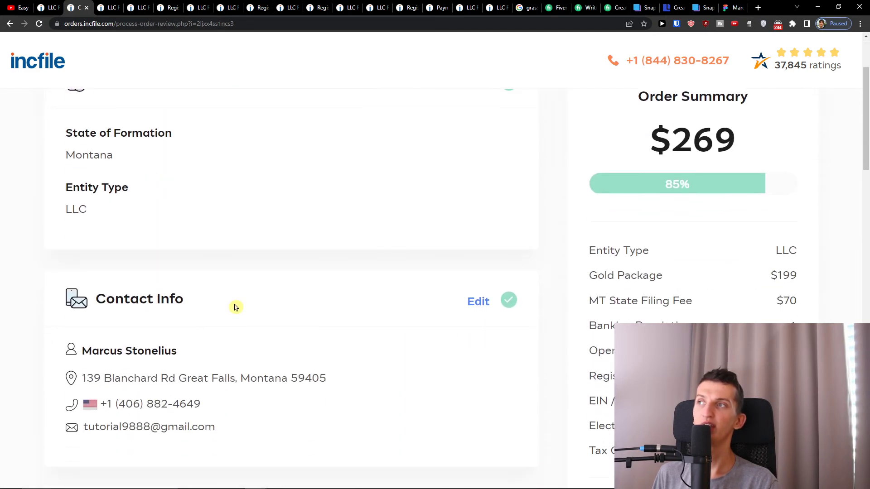
scroll(236, 307, "down", 5)
scroll(235, 308, "up", 12)
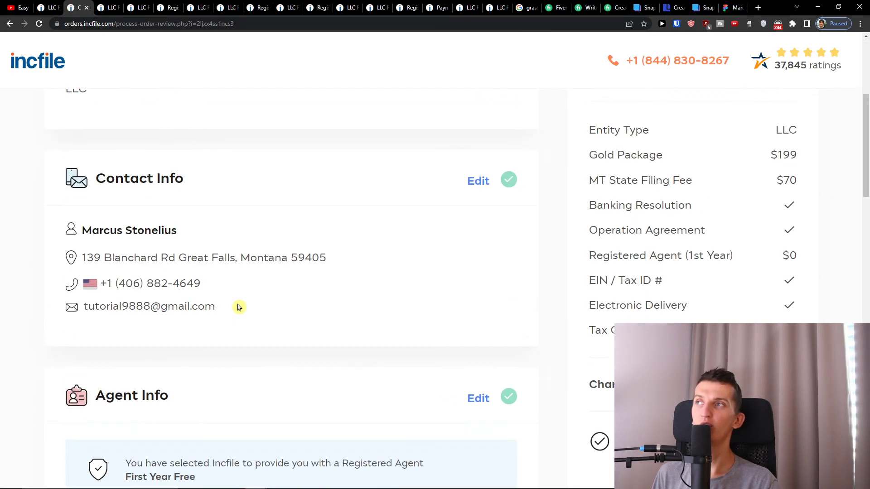
scroll(239, 307, "down", 15)
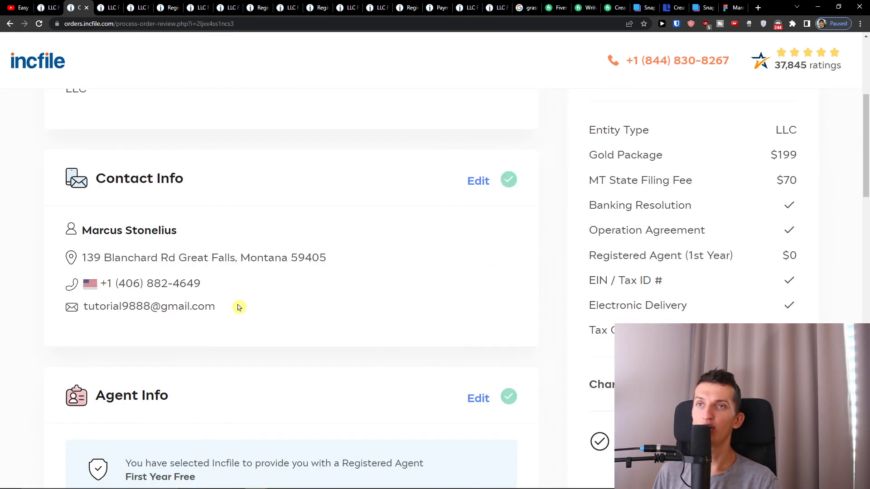
scroll(238, 307, "down", 12)
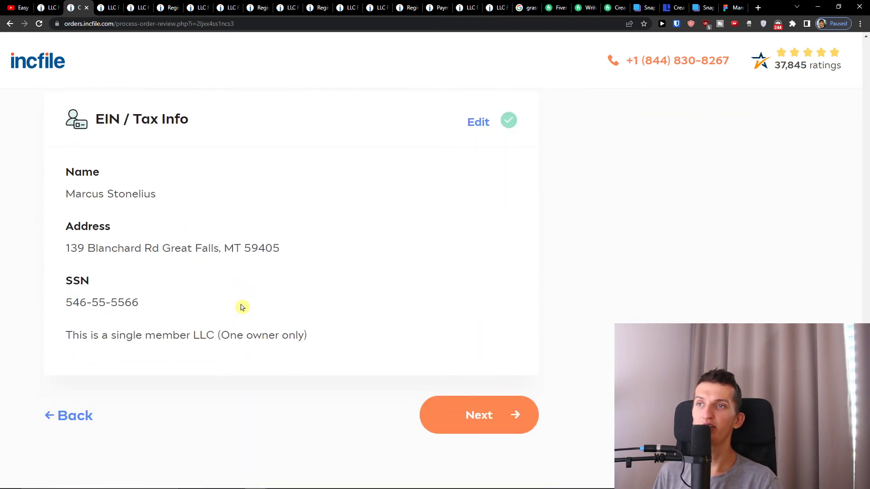
left_click(462, 414)
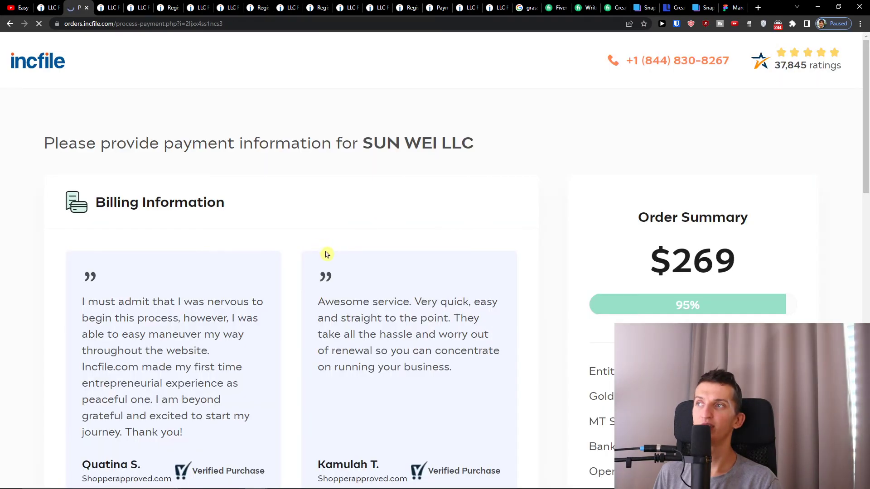
Look over the billing information form, with country set to United States.
scroll(328, 258, "down", 13)
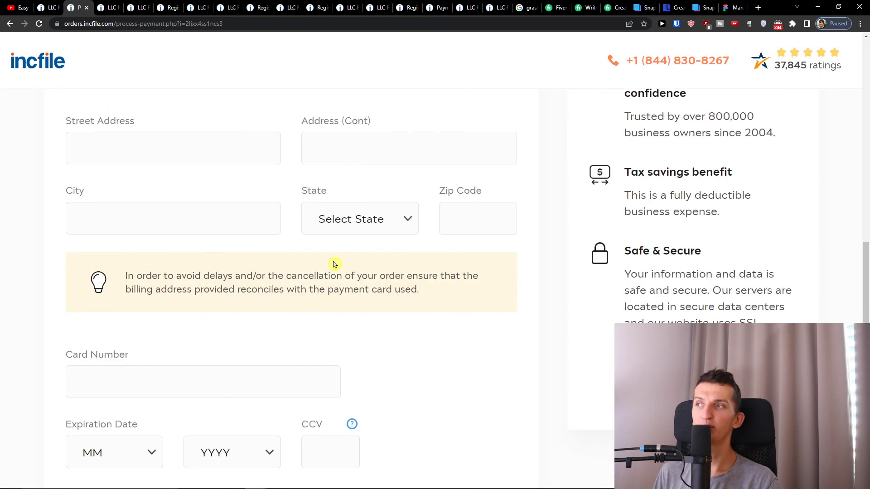
scroll(333, 263, "down", 3)
scroll(334, 263, "up", 14)
scroll(334, 263, "down", 8)
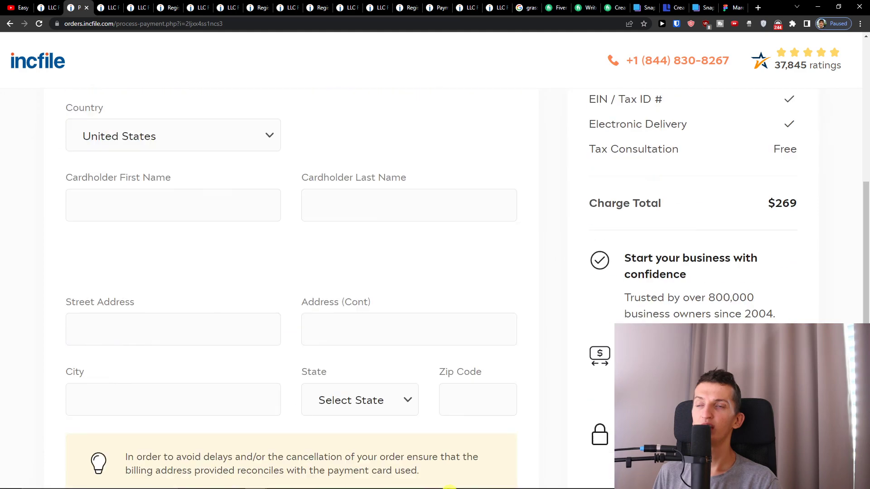
scroll(349, 389, "down", 8)
scroll(350, 388, "up", 6)
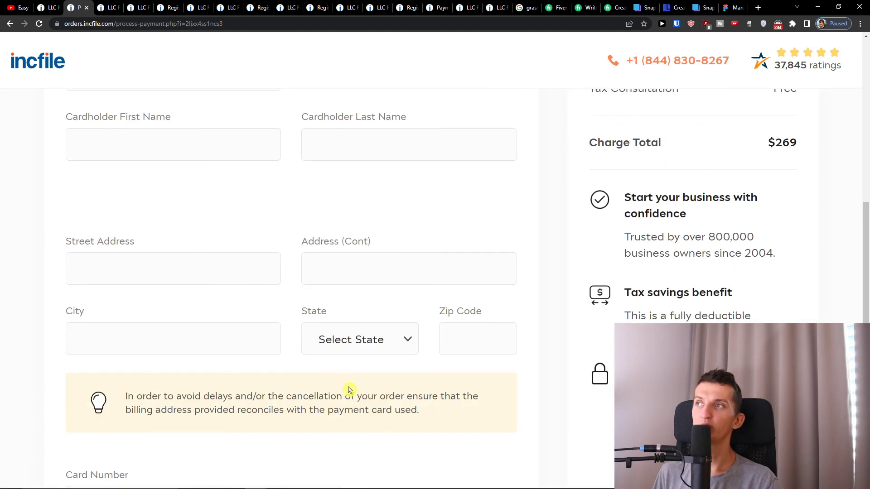
scroll(350, 389, "up", 9)
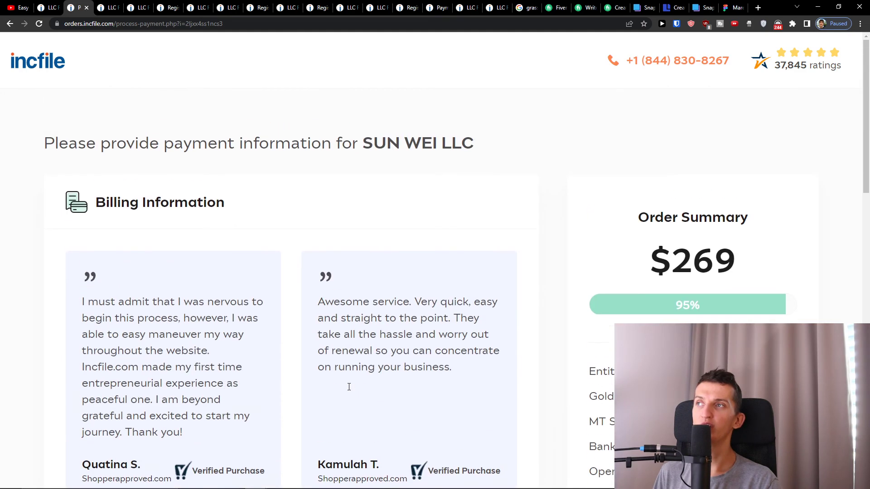
scroll(349, 386, "down", 12)
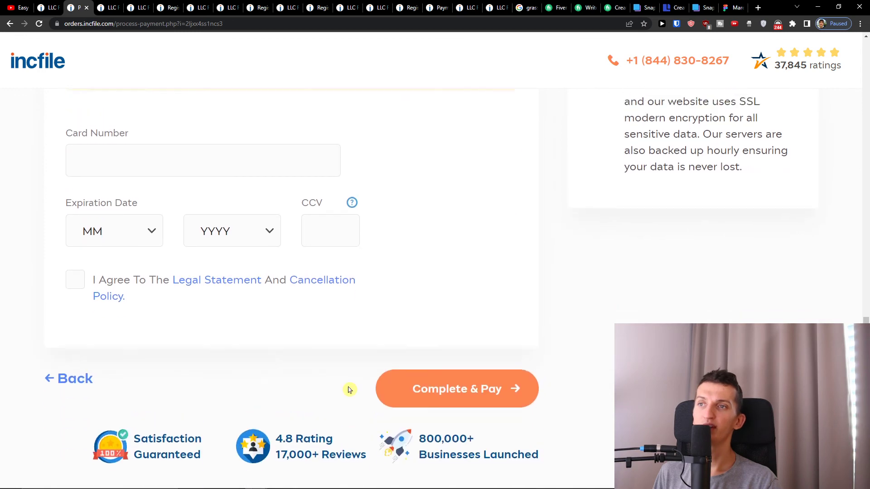
scroll(349, 388, "up", 7)
Attempt Complete & Pay for the $269 order.
left_click(389, 485)
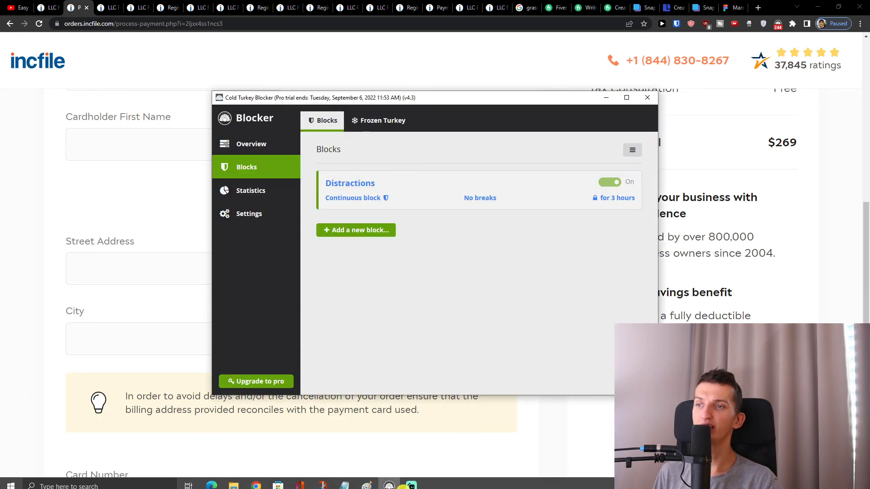
left_click(389, 486)
scroll(420, 368, "down", 7)
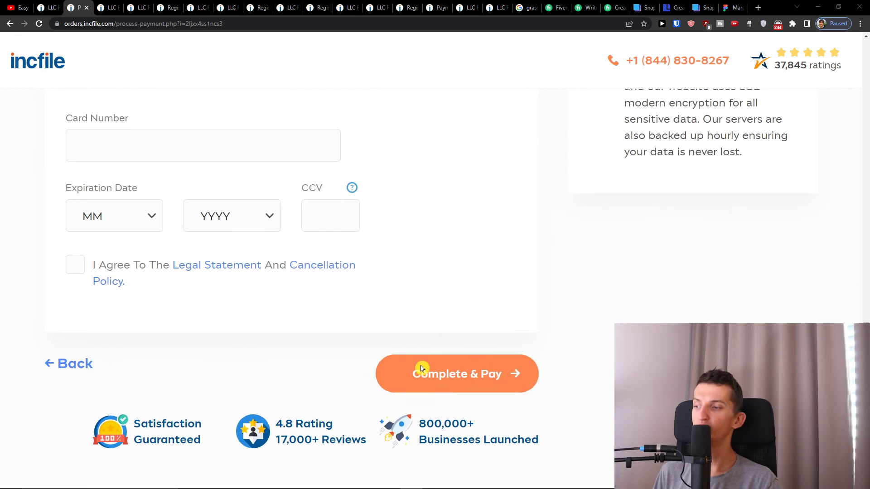
left_click(471, 363)
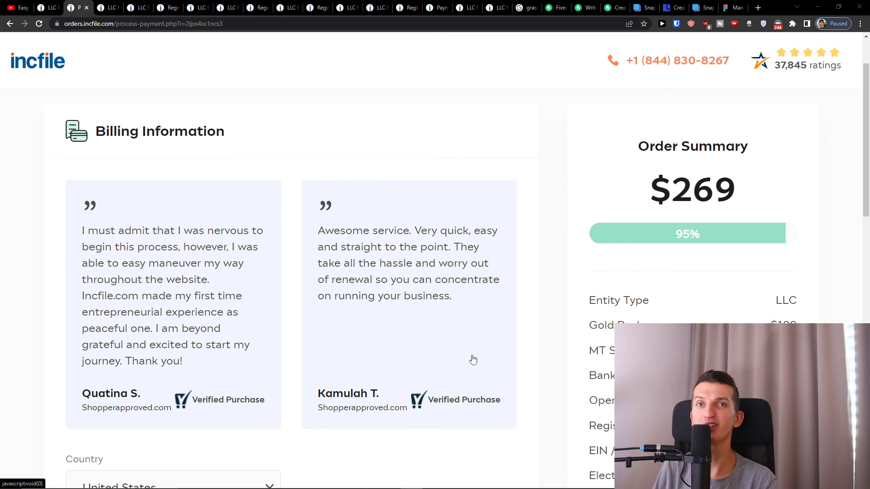
mouse_move(2, 486)
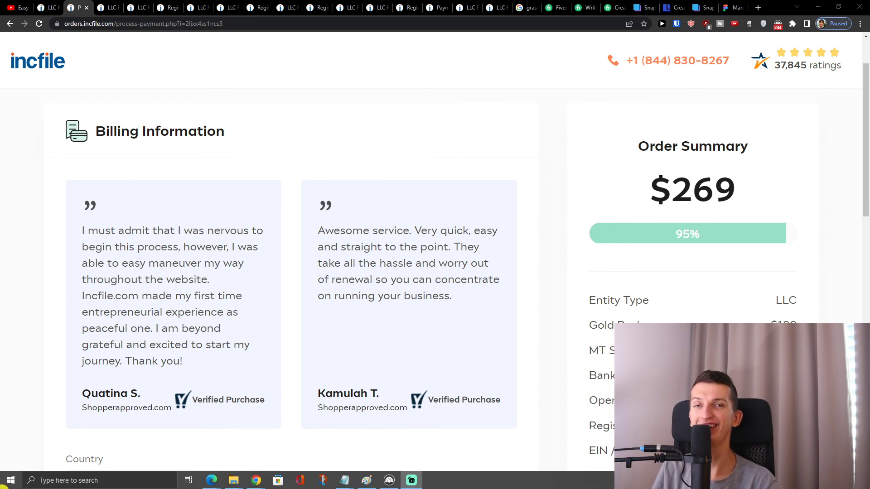